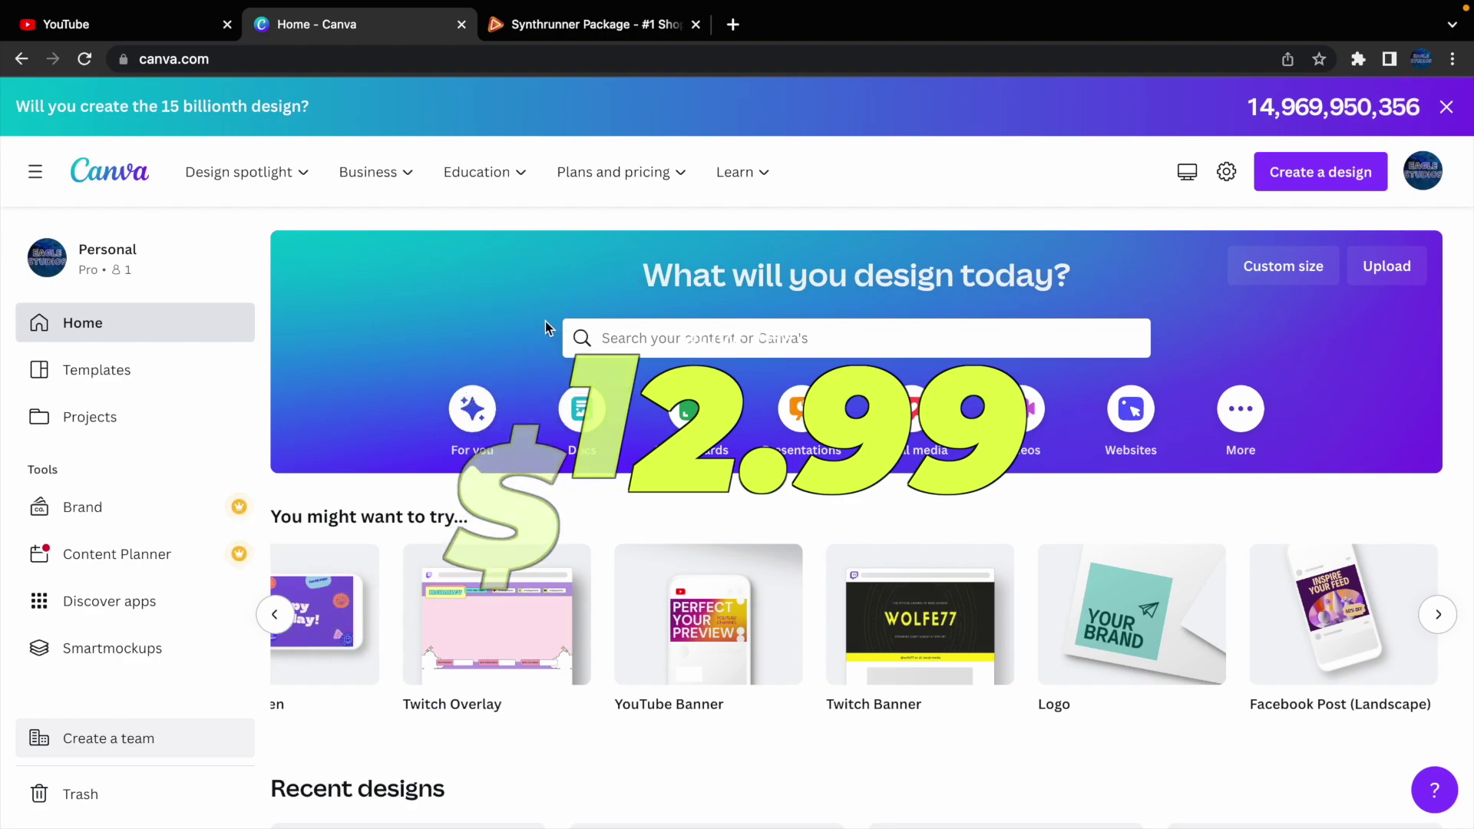
Browse the Synthrunner overlay package page through overlays, alerts and file infos to the footer, then return to Canva home.
{"action": "mouse_move", "coordinate": [537, 586]}
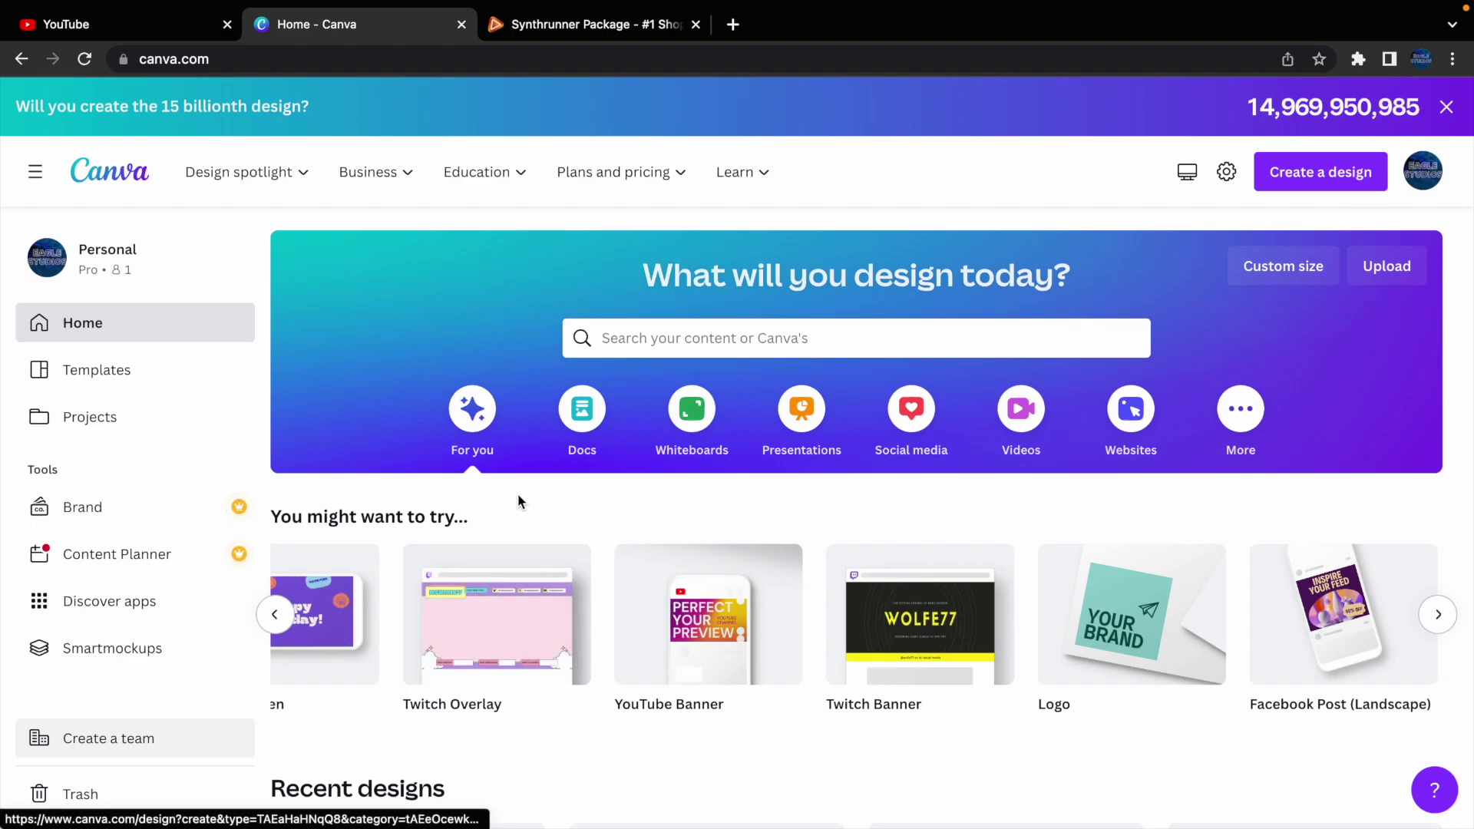
{"action": "left_click", "coordinate": [565, 29]}
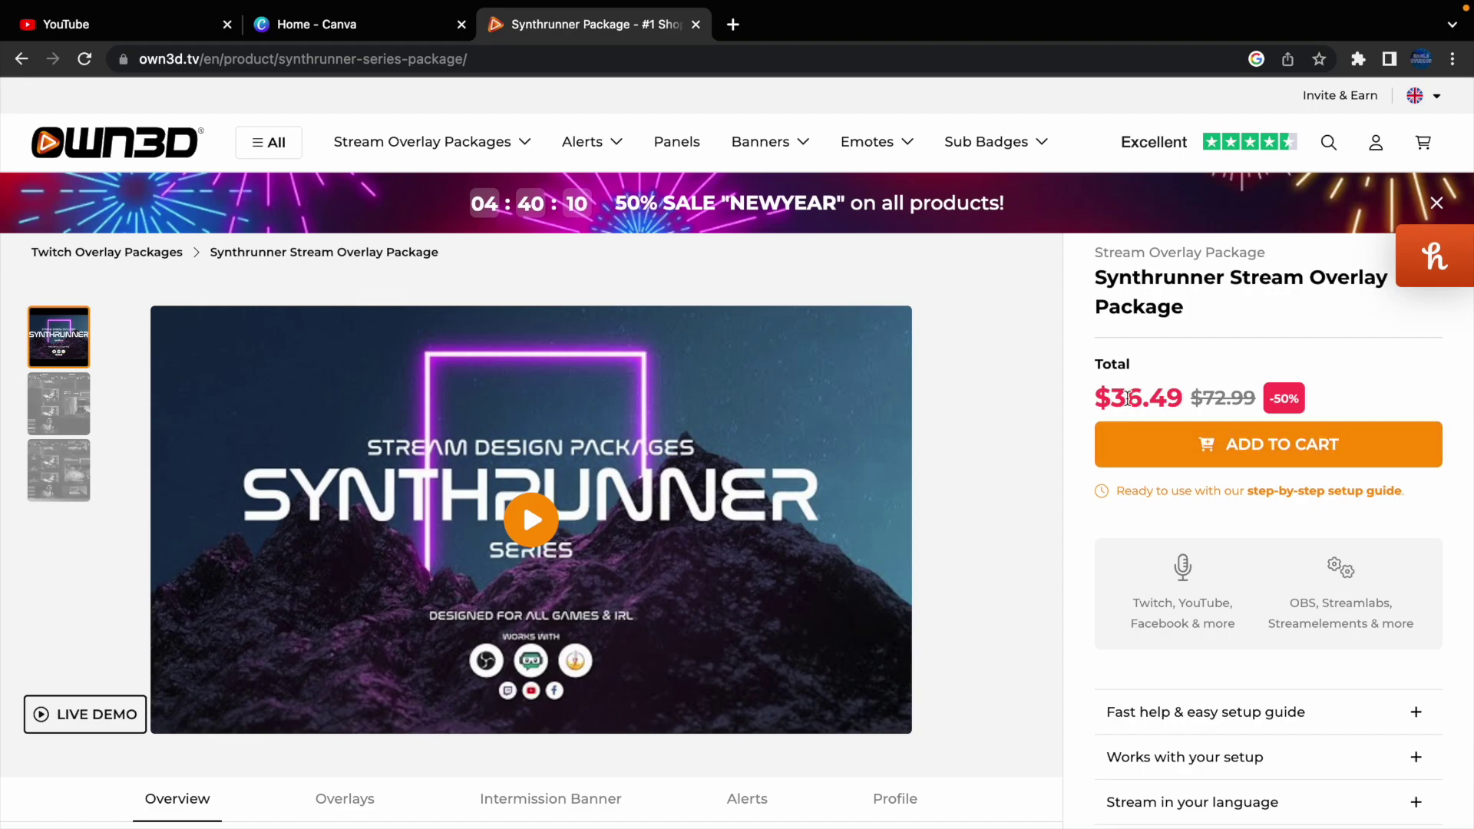
{"action": "scroll", "coordinate": [1057, 397], "scroll_direction": "down", "scroll_amount": 8}
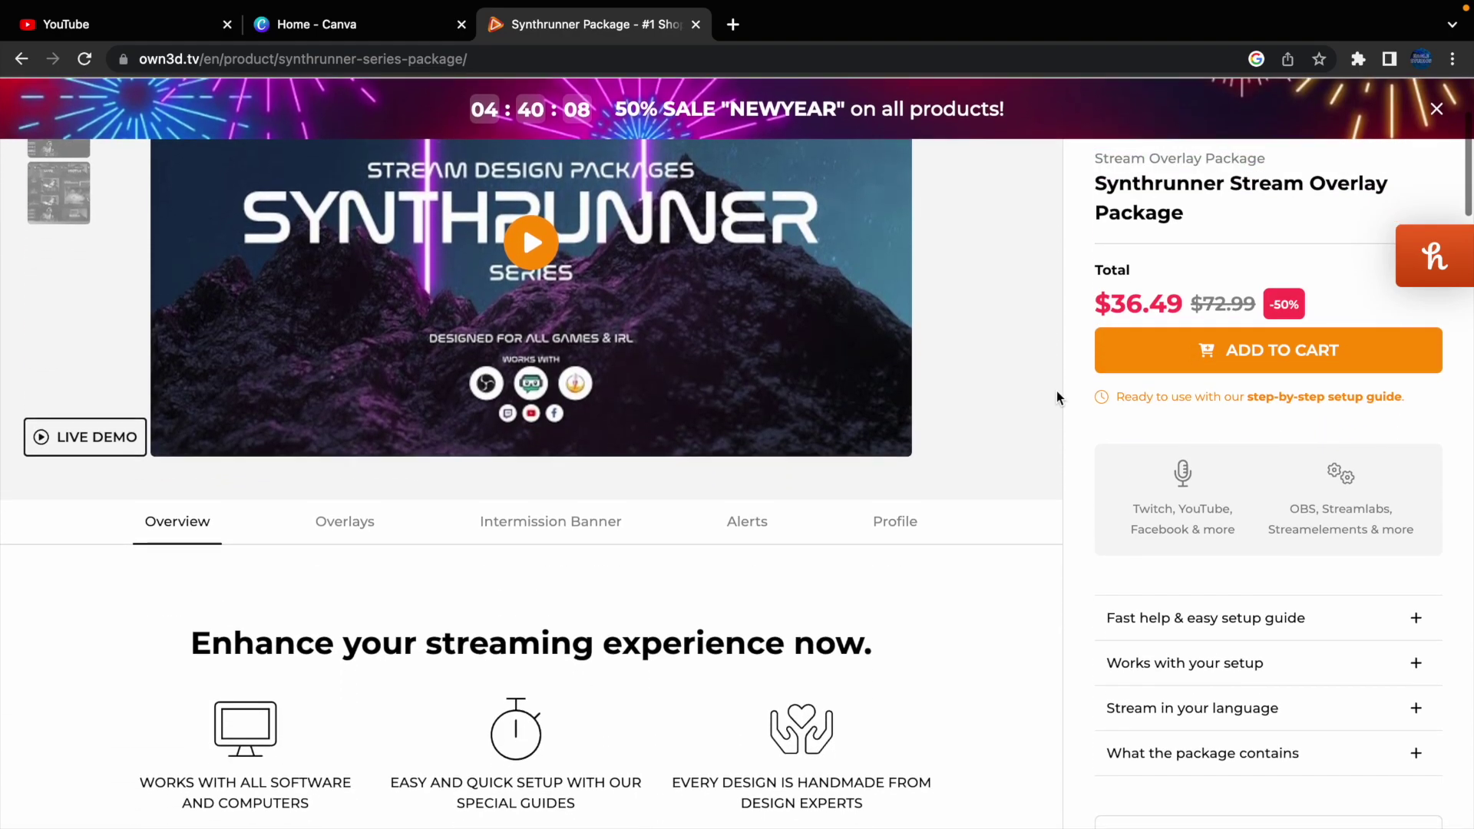
{"action": "scroll", "coordinate": [1026, 381], "scroll_direction": "down", "scroll_amount": 16}
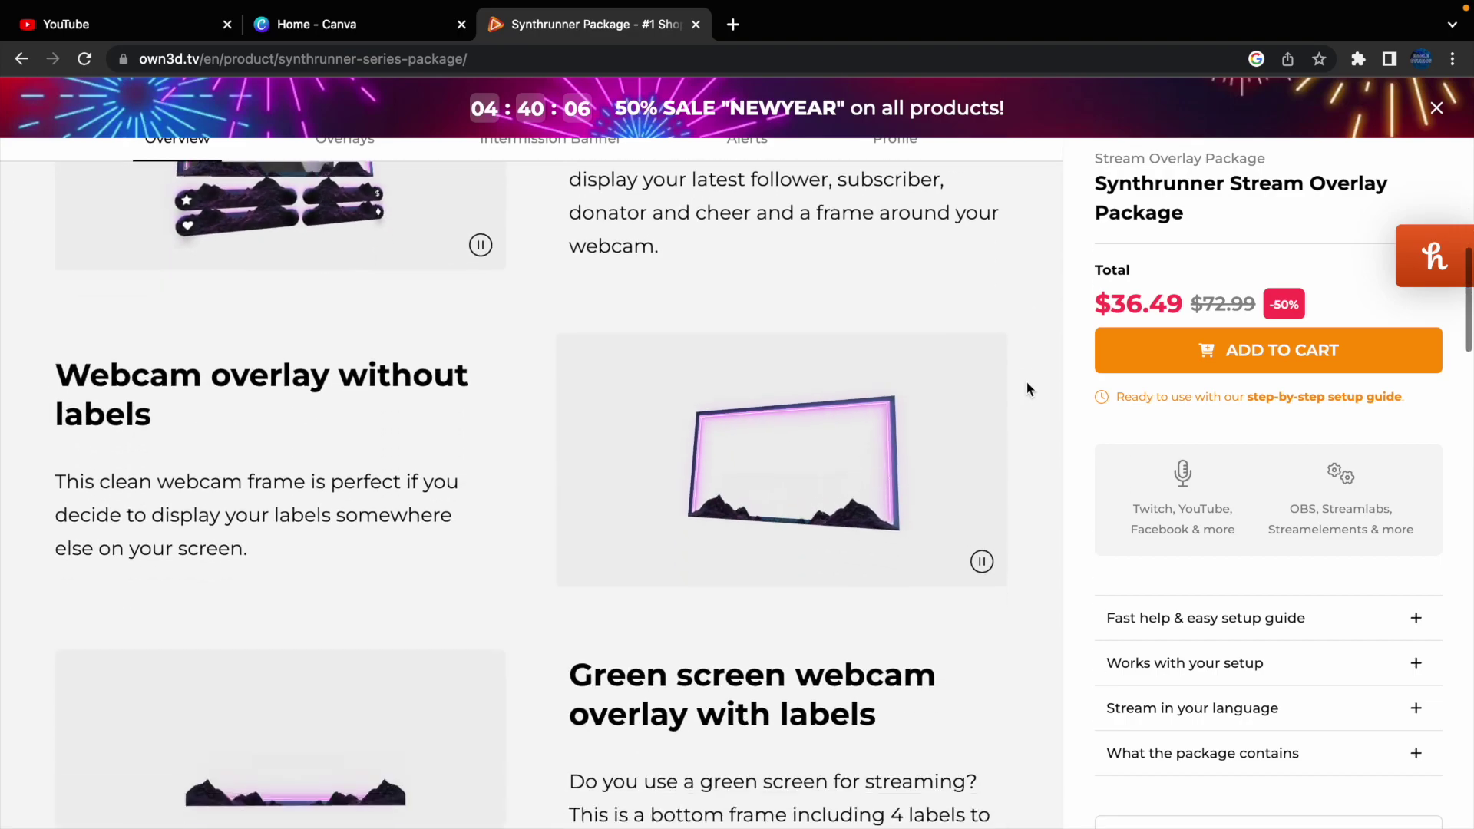
{"action": "scroll", "coordinate": [1027, 388], "scroll_direction": "down", "scroll_amount": 15}
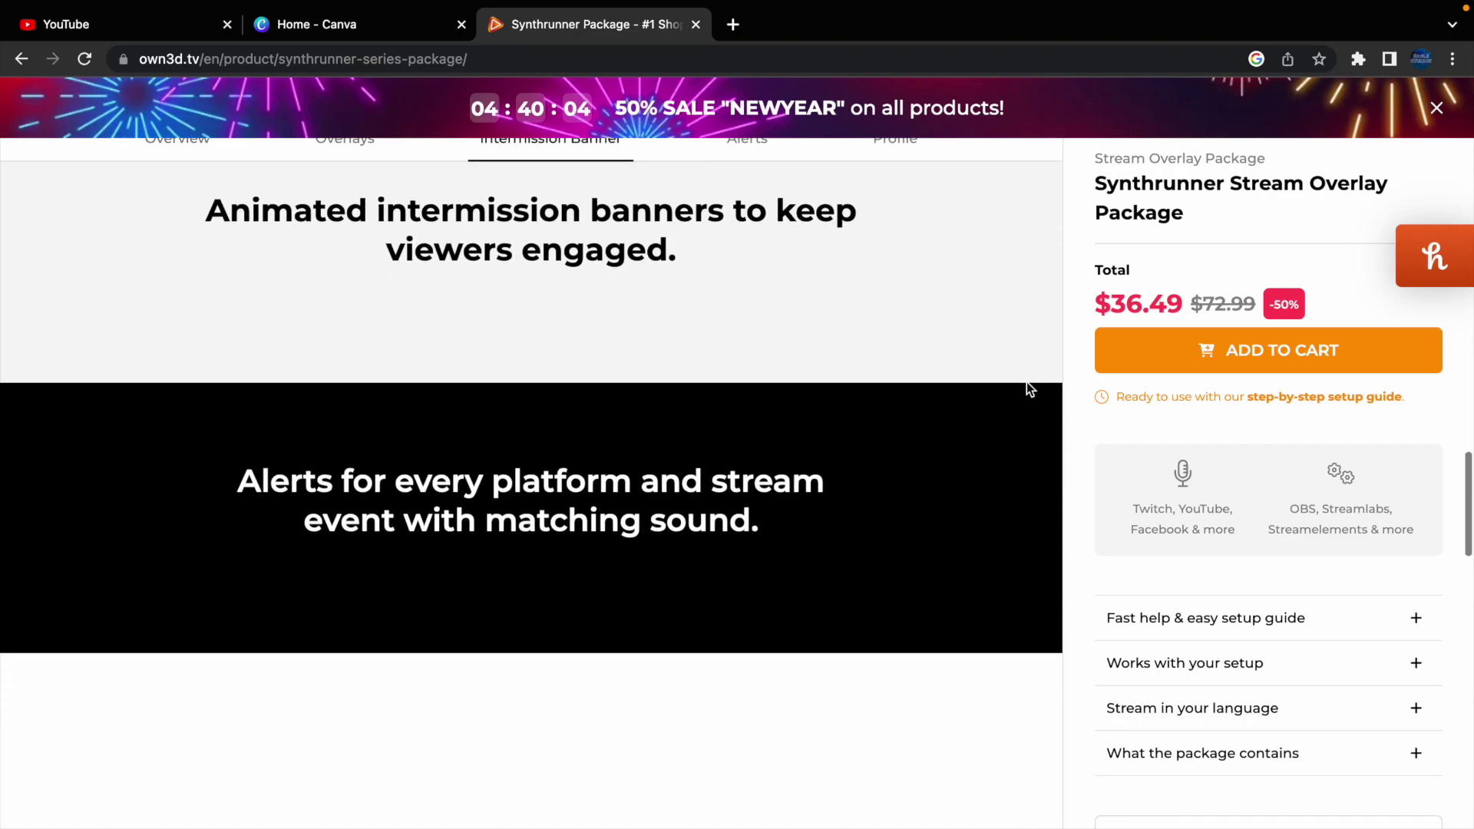
{"action": "scroll", "coordinate": [1025, 381], "scroll_direction": "down", "scroll_amount": 10}
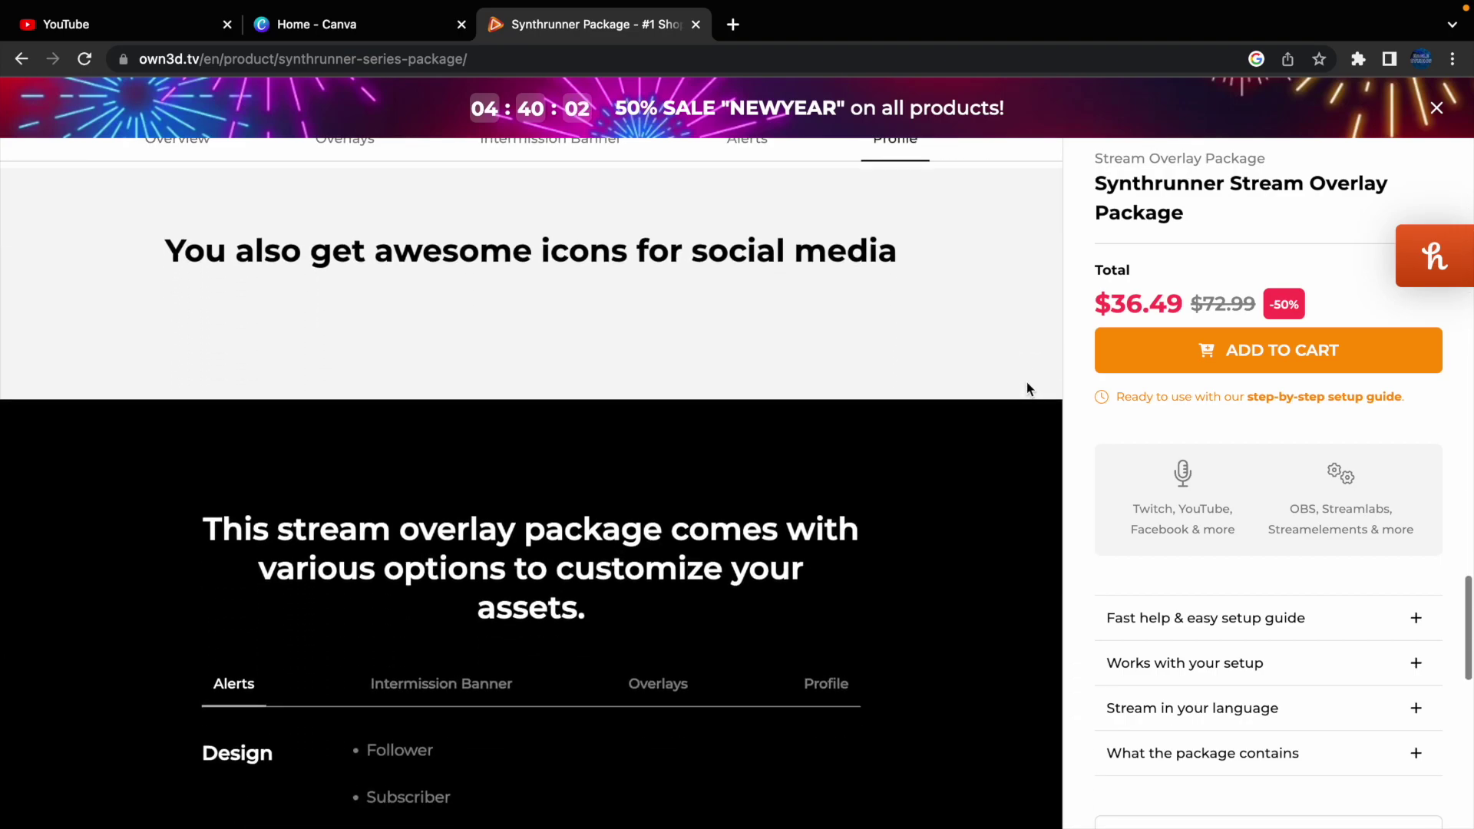
{"action": "scroll", "coordinate": [1026, 381], "scroll_direction": "down", "scroll_amount": 1}
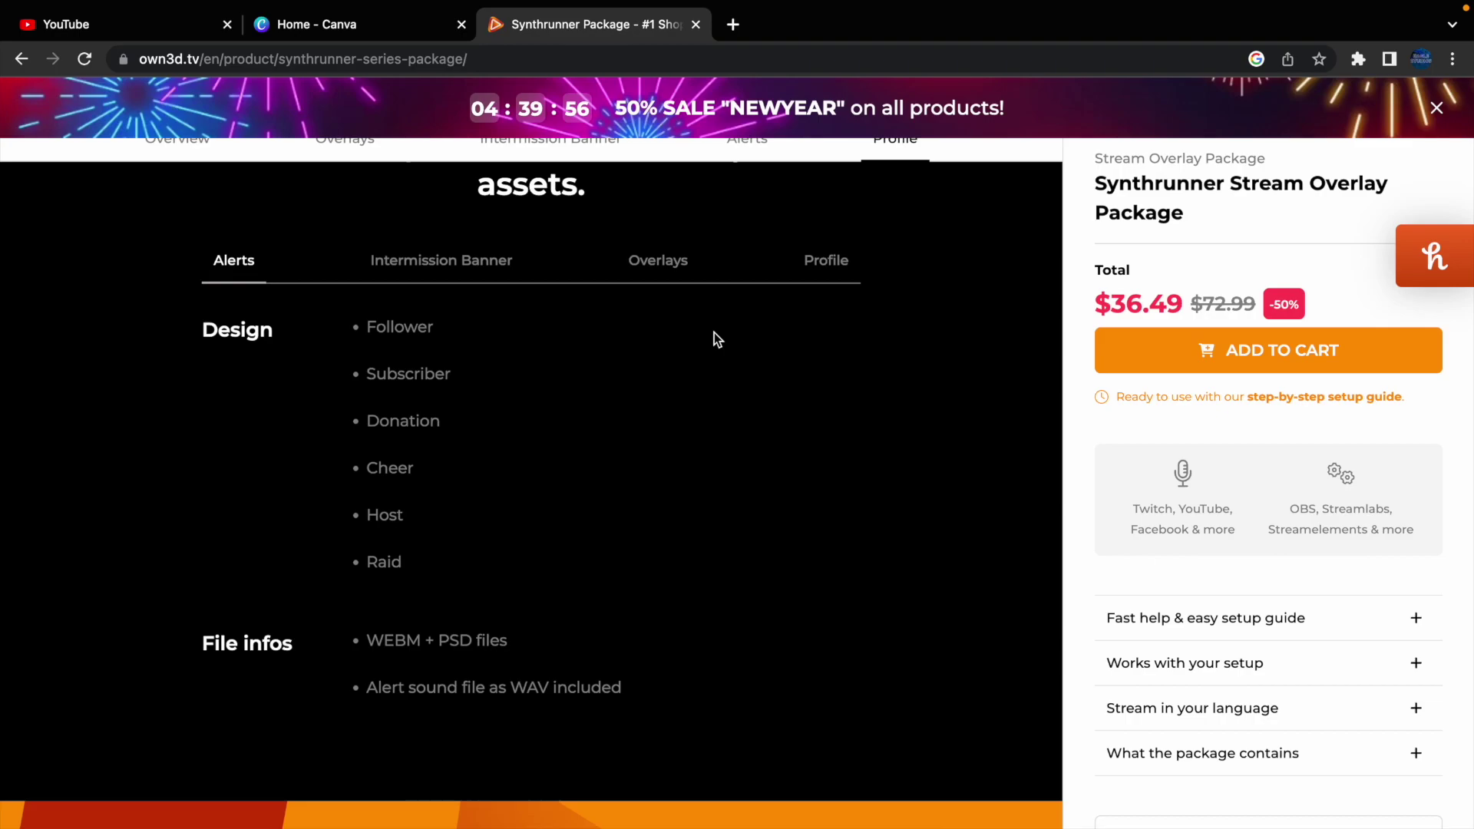
{"action": "scroll", "coordinate": [799, 529], "scroll_direction": "down", "scroll_amount": 4}
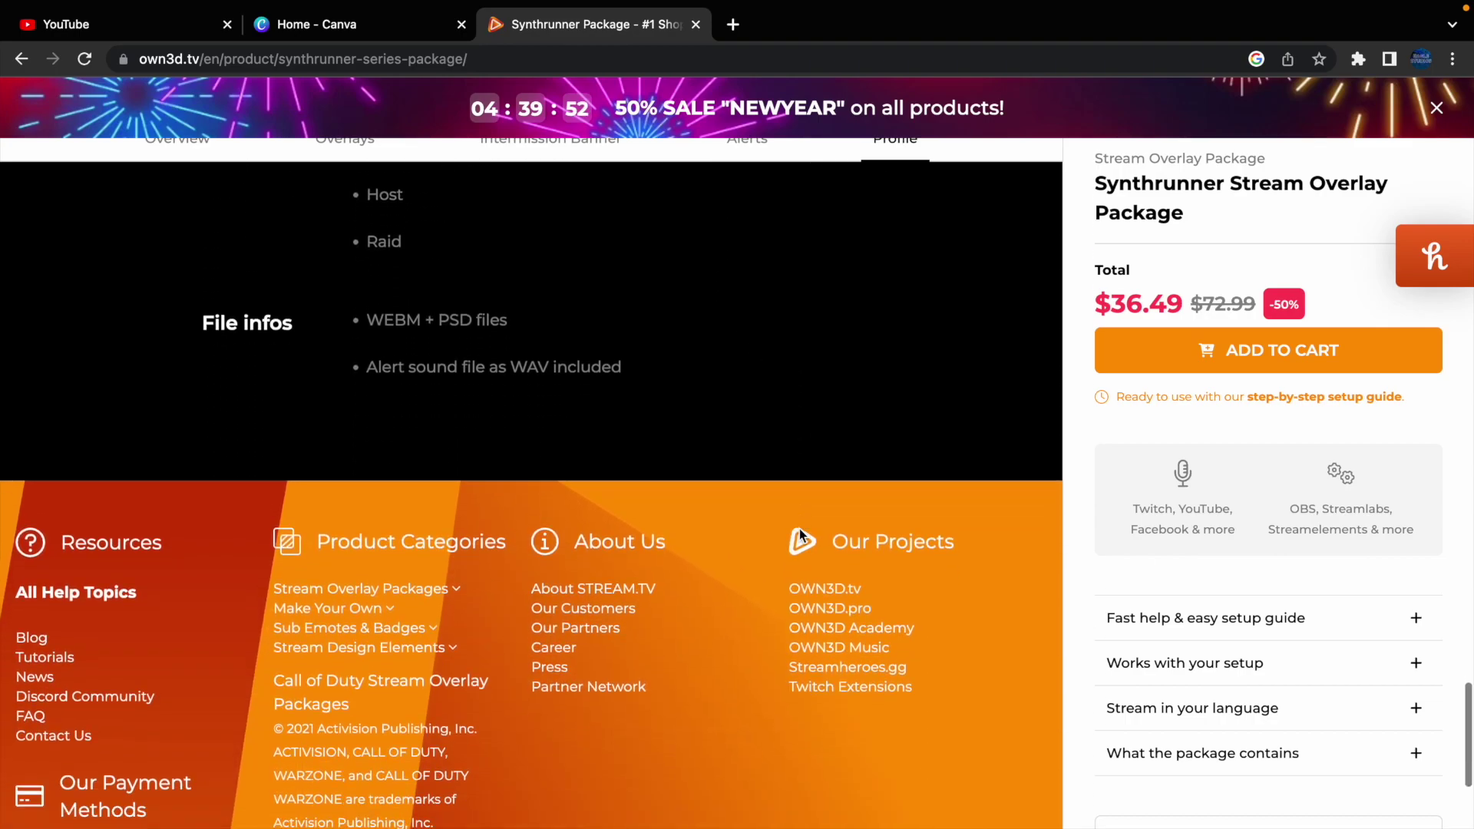
{"action": "scroll", "coordinate": [799, 529], "scroll_direction": "down", "scroll_amount": 2}
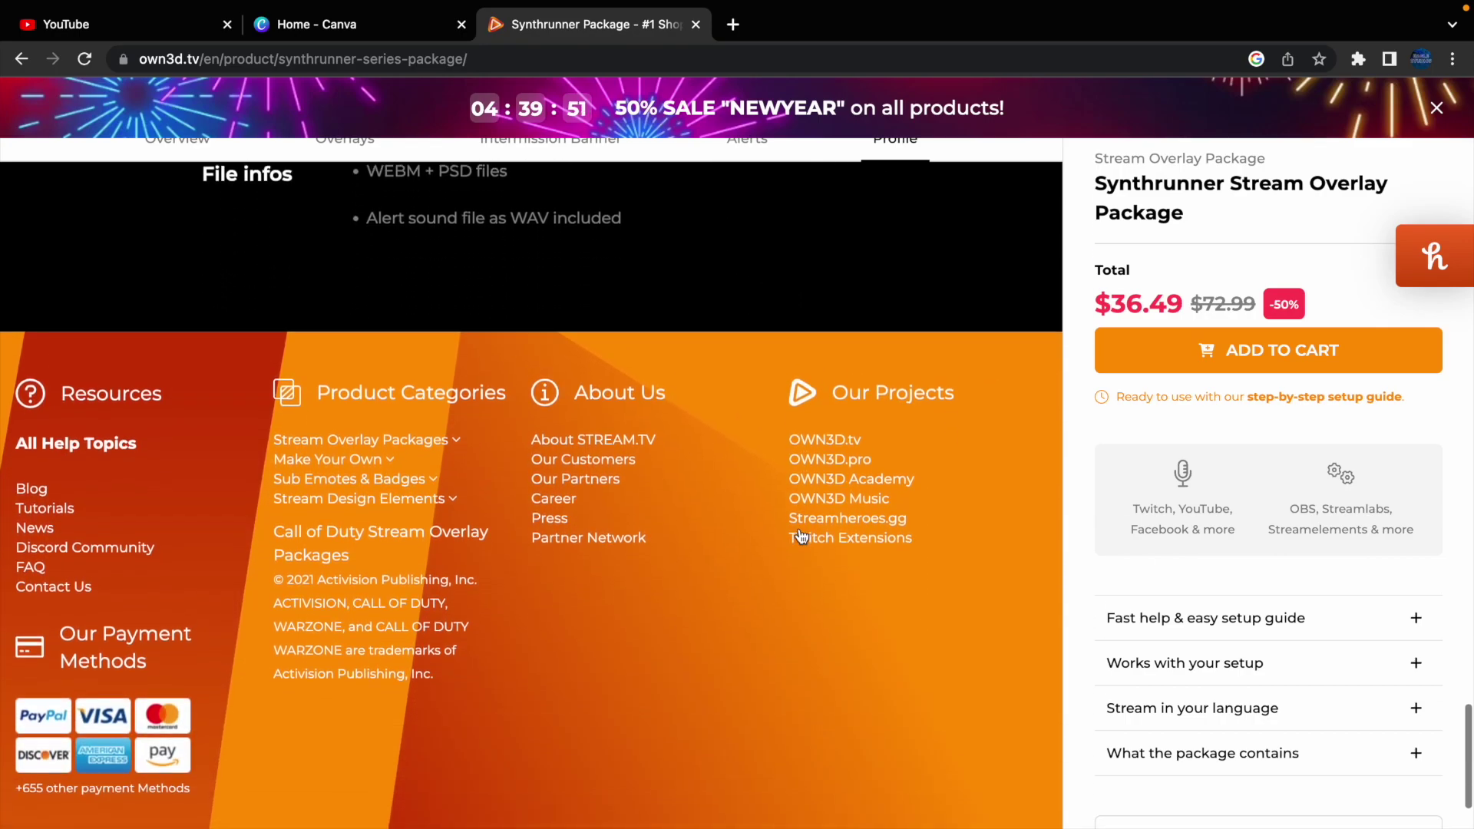
{"action": "left_click", "coordinate": [382, 17]}
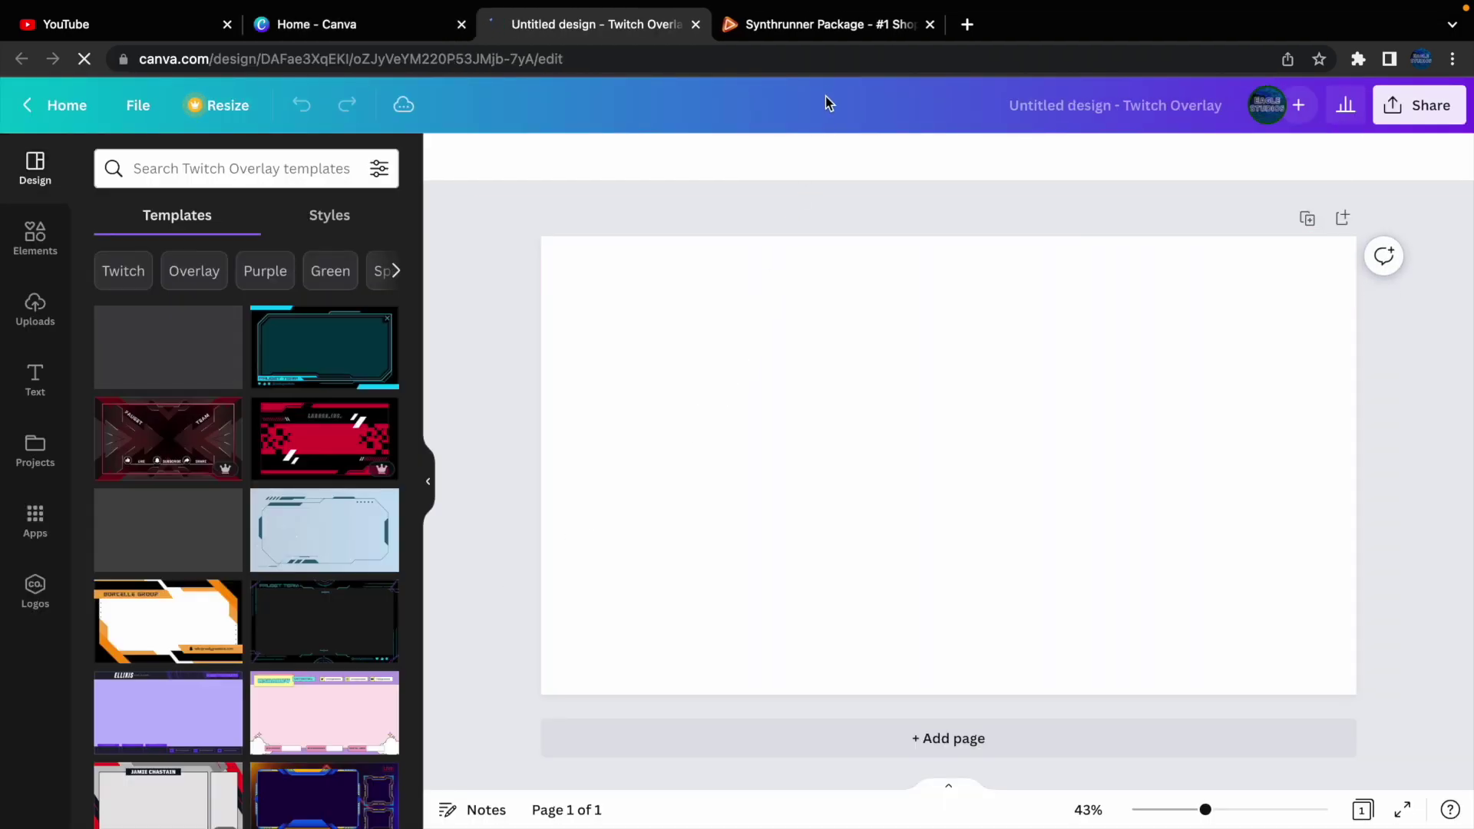
Close the Synthrunner product page and apply the Yard Bandits template to the blank Twitch Overlay.
{"action": "left_click", "coordinate": [931, 25]}
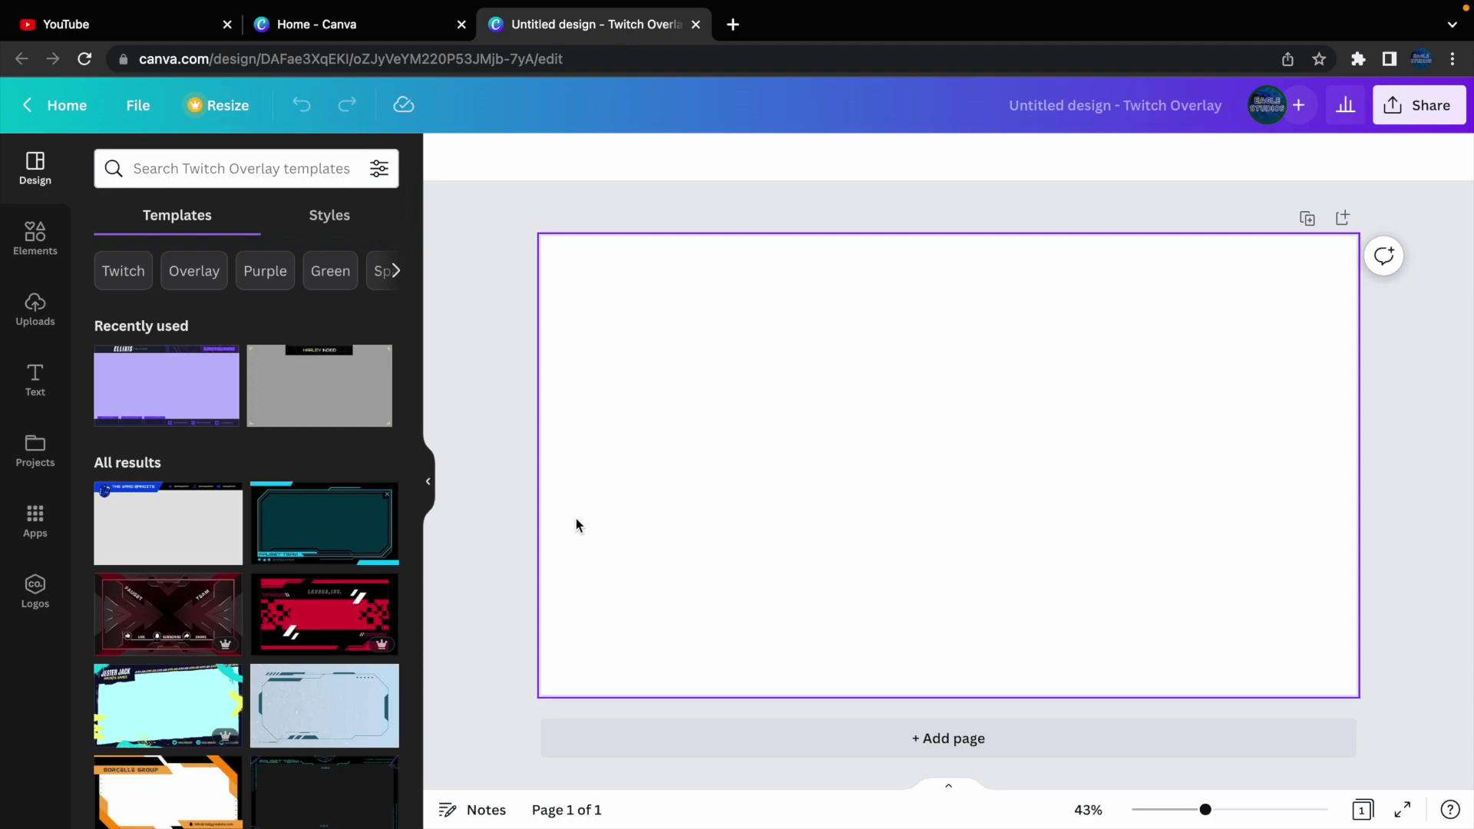
{"action": "left_click", "coordinate": [165, 543]}
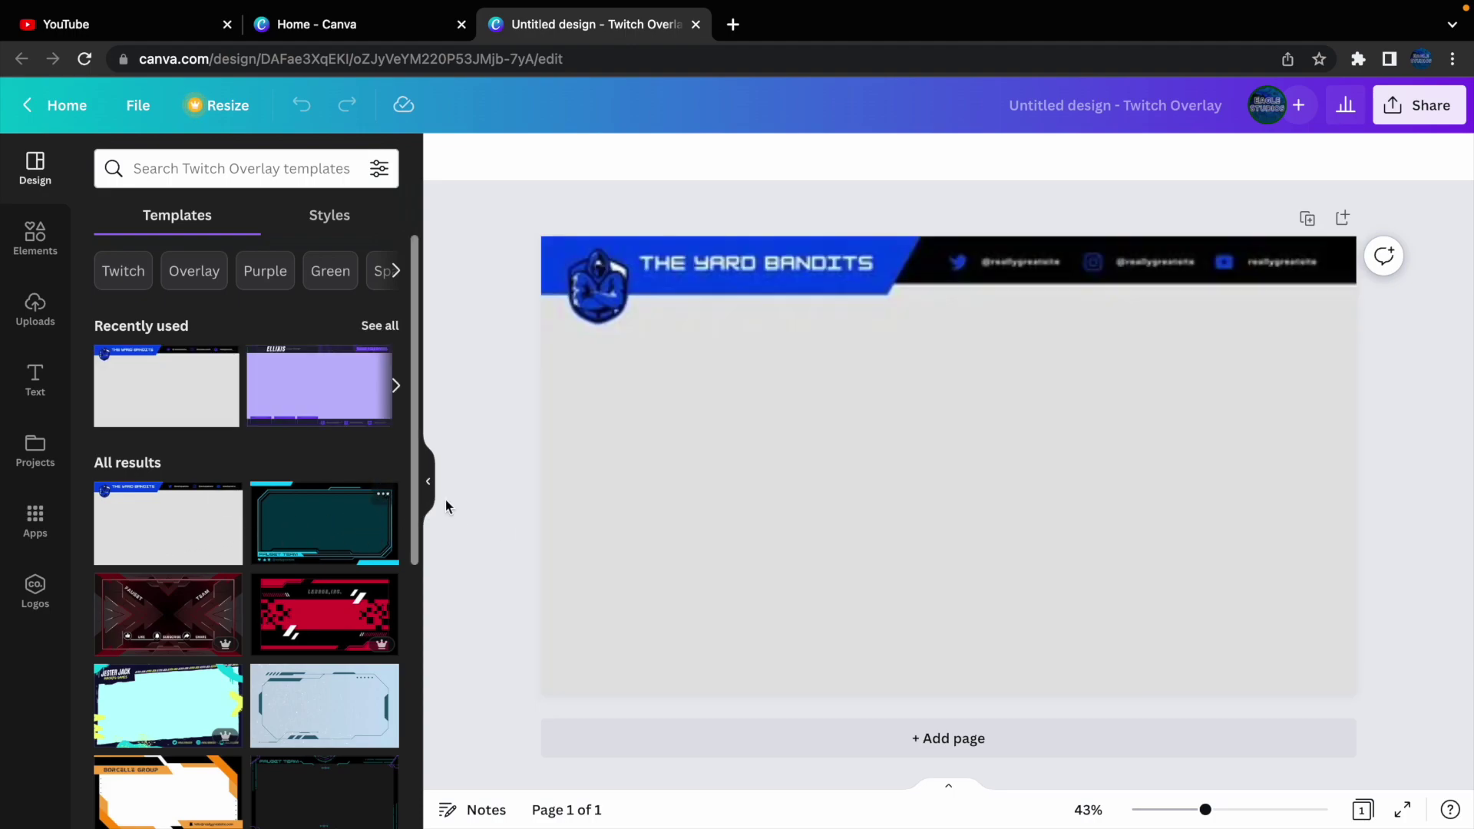
{"action": "left_click", "coordinate": [653, 425]}
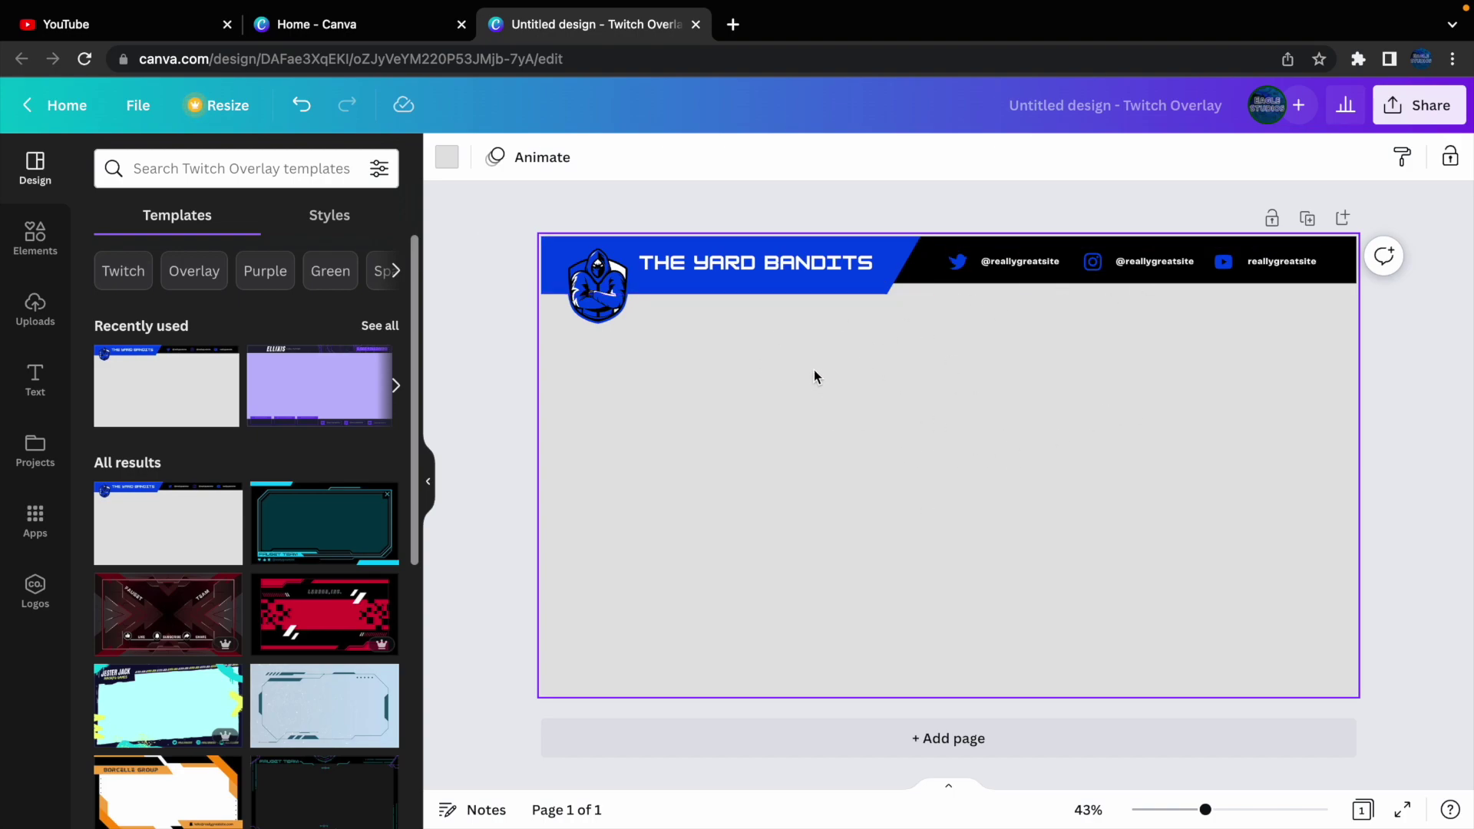
Give the social-media links group a Fade animation.
{"action": "left_click", "coordinate": [586, 296]}
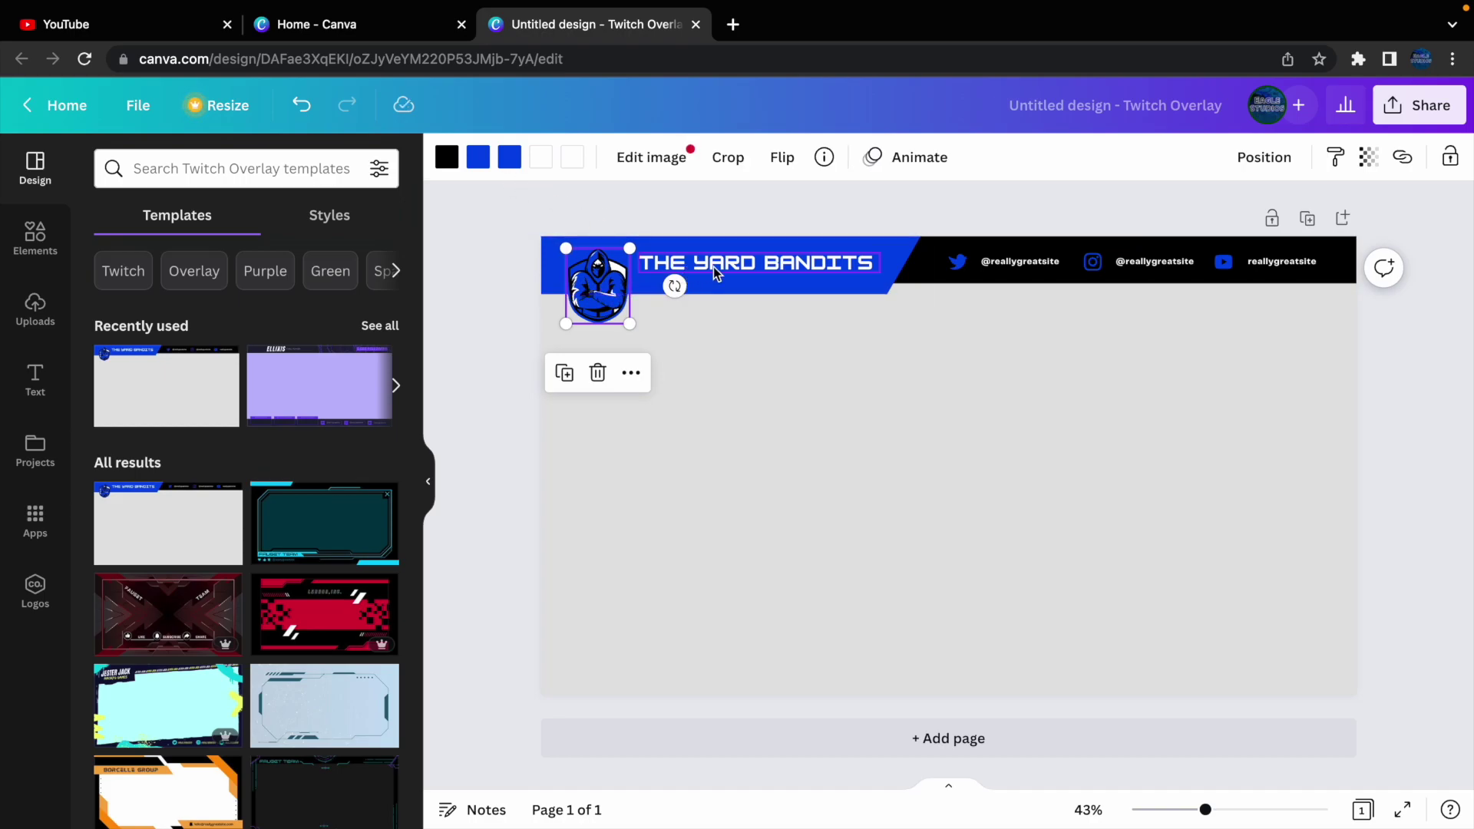
{"action": "left_click", "coordinate": [769, 290]}
{"action": "left_click", "coordinate": [1048, 268]}
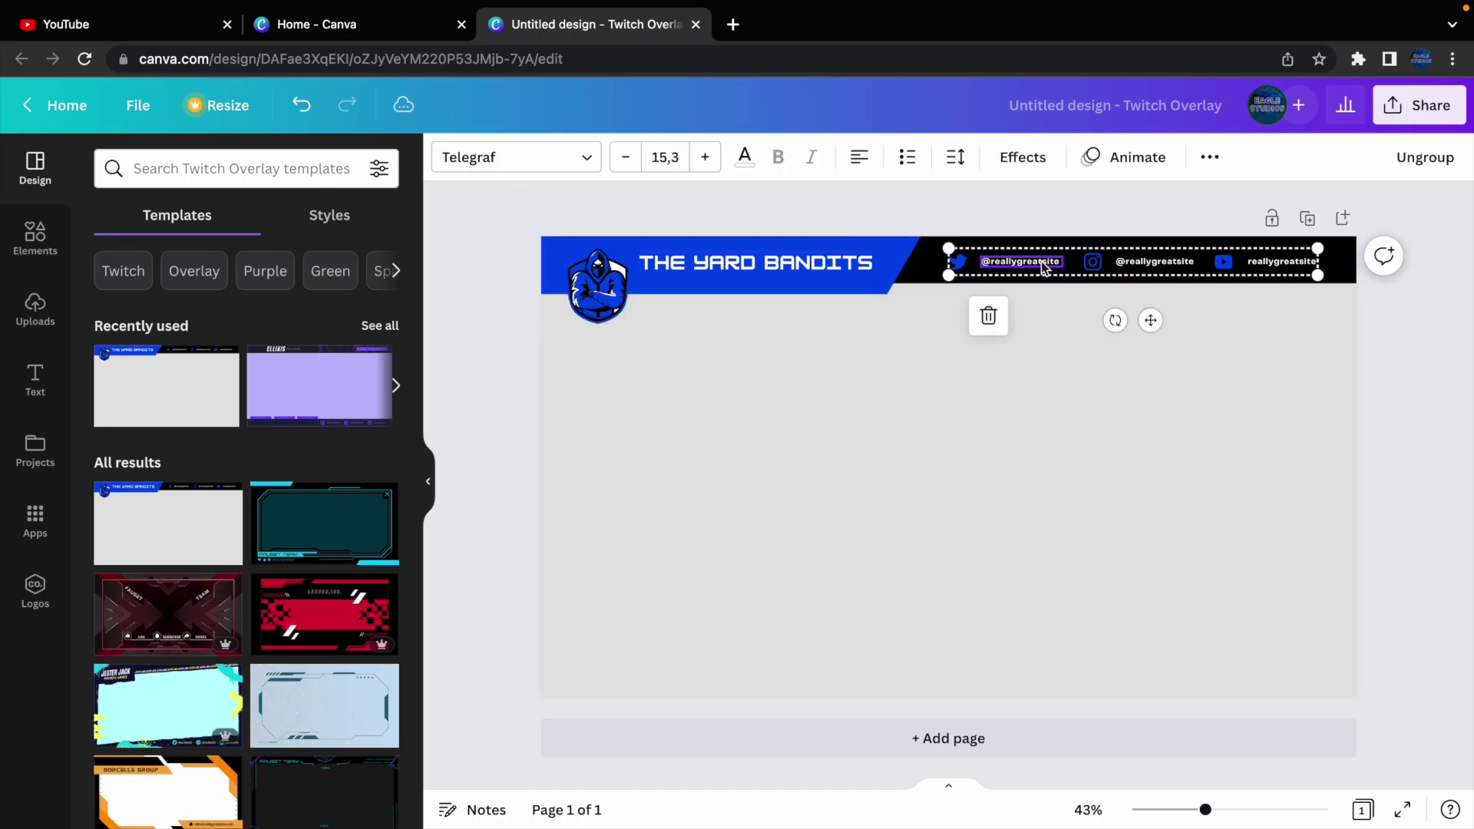
{"action": "left_click", "coordinate": [1139, 167]}
{"action": "left_click", "coordinate": [355, 310]}
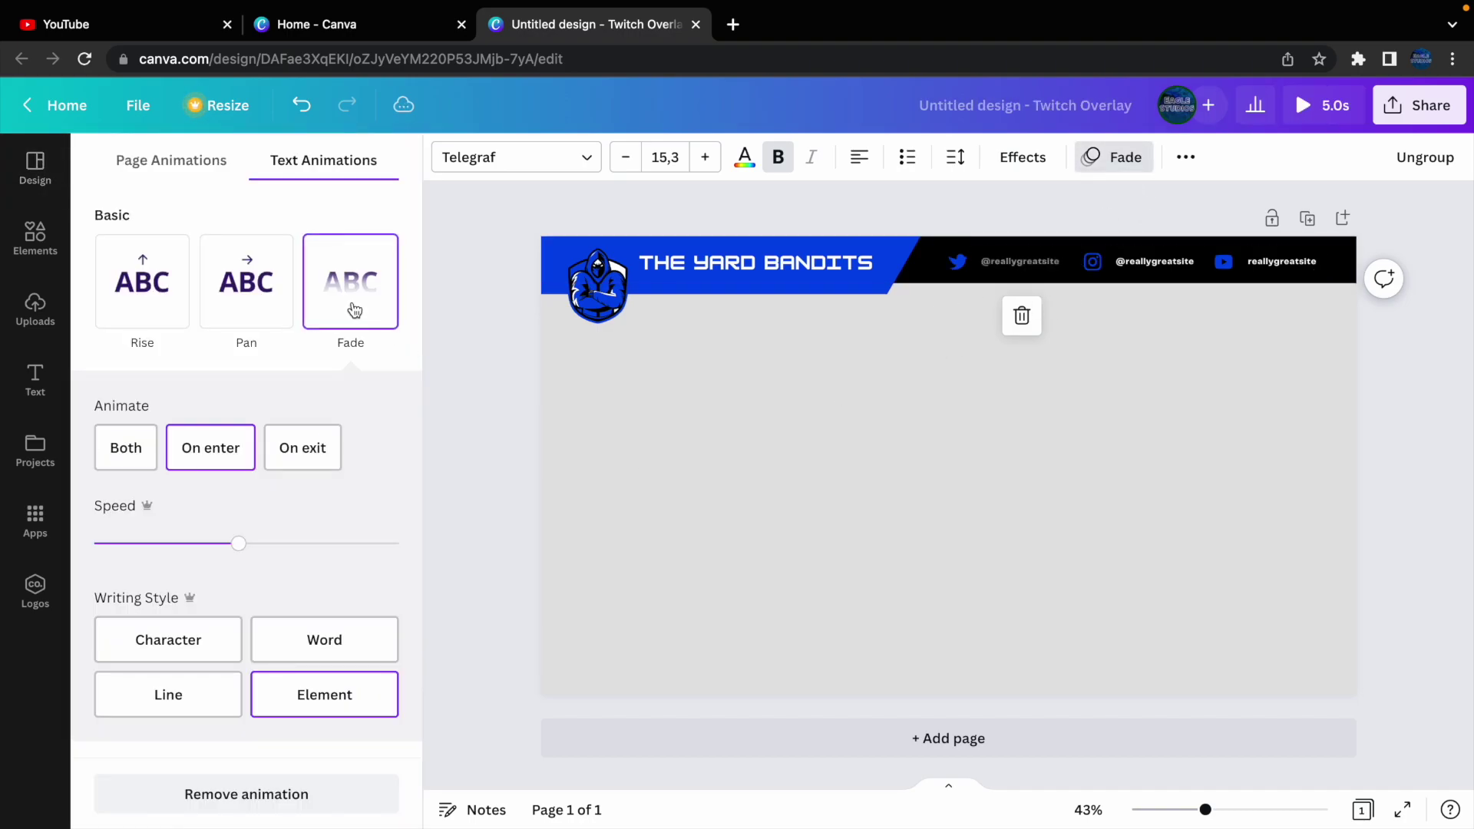
{"action": "key", "text": "Escape"}
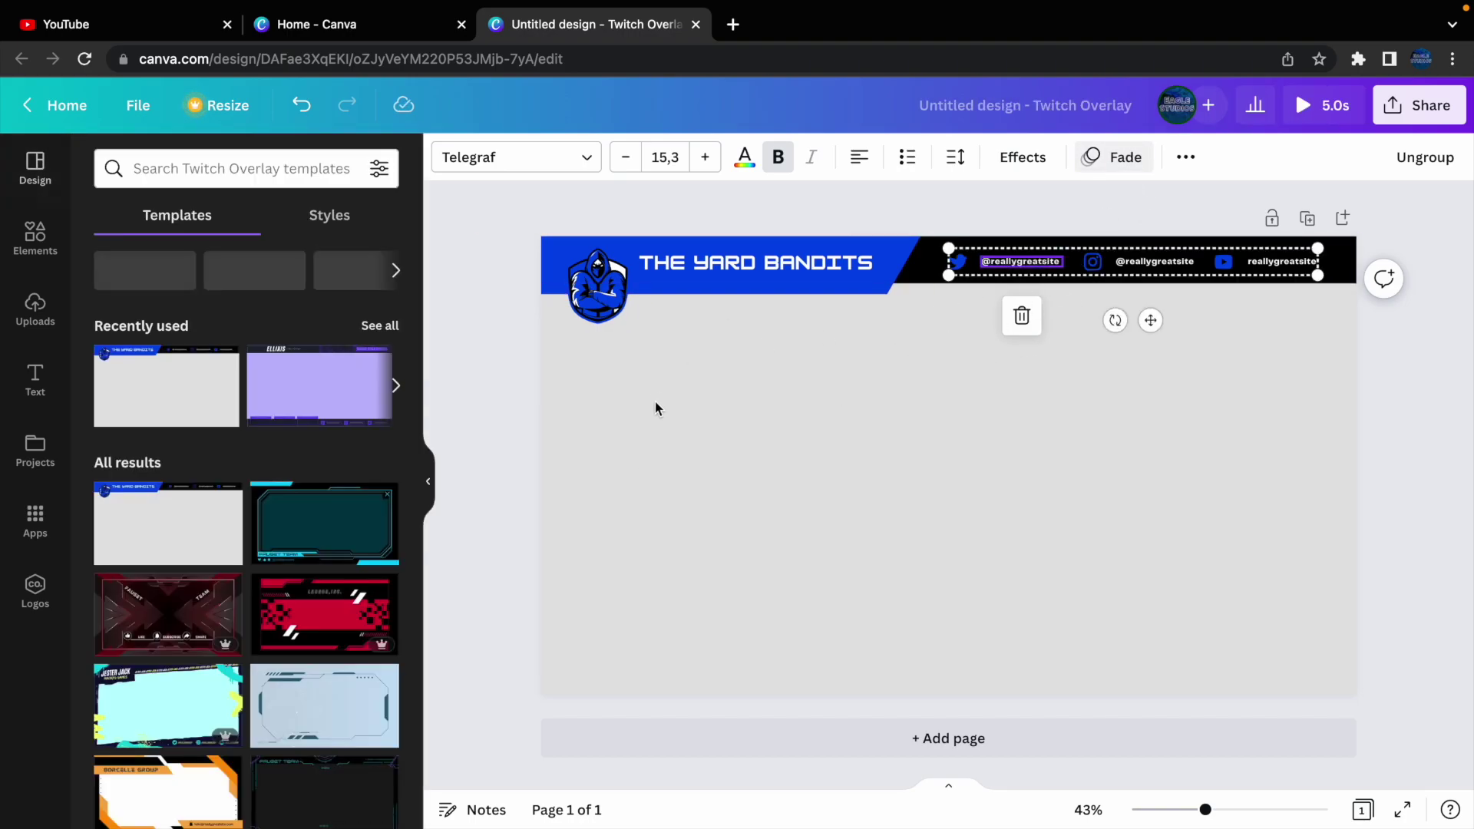
Delete the hooded mascot logo and the blue banner shape, leaving the title on black.
{"action": "left_click", "coordinate": [619, 294]}
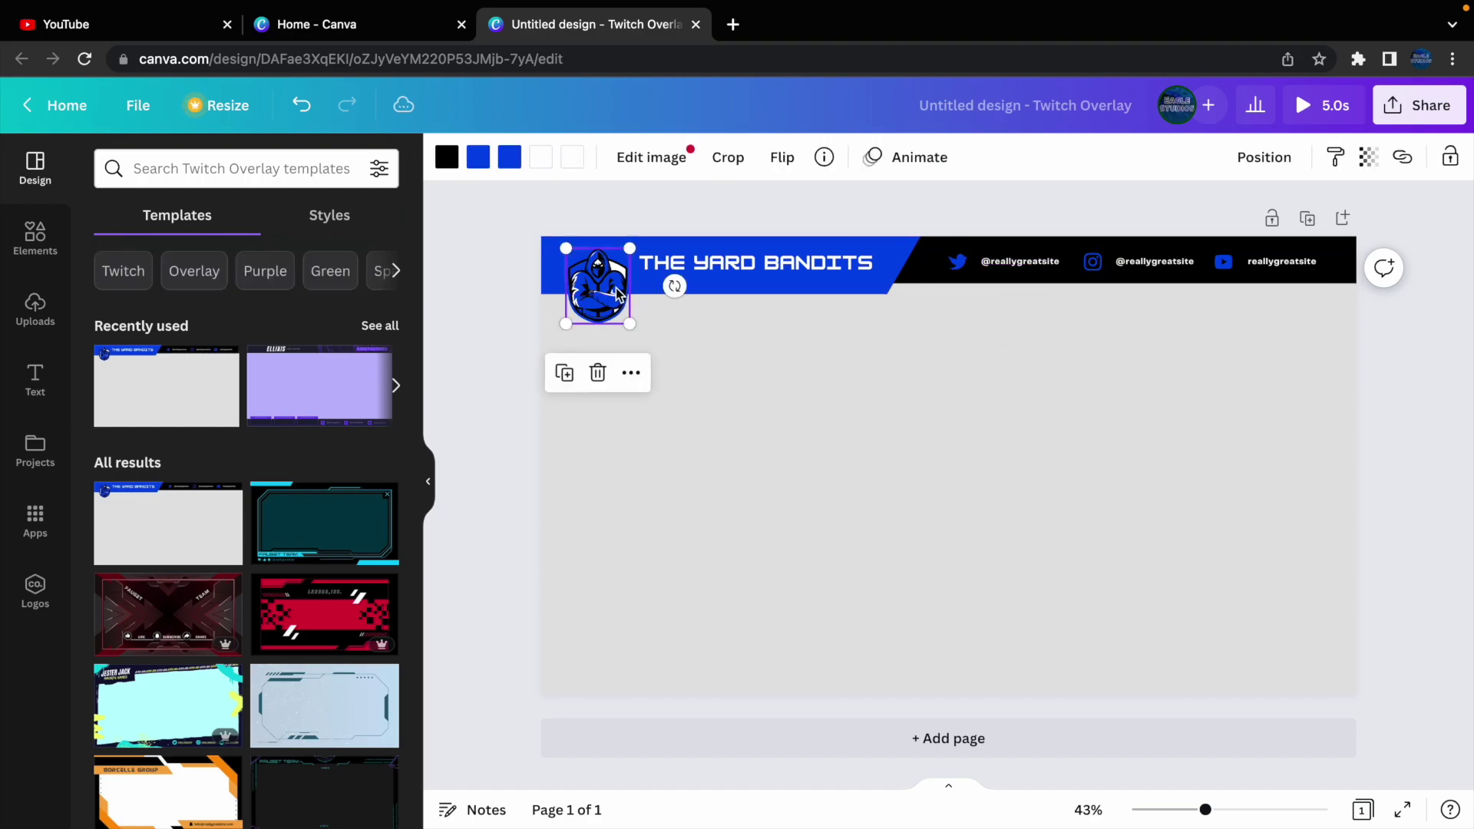
{"action": "left_click", "coordinate": [599, 373]}
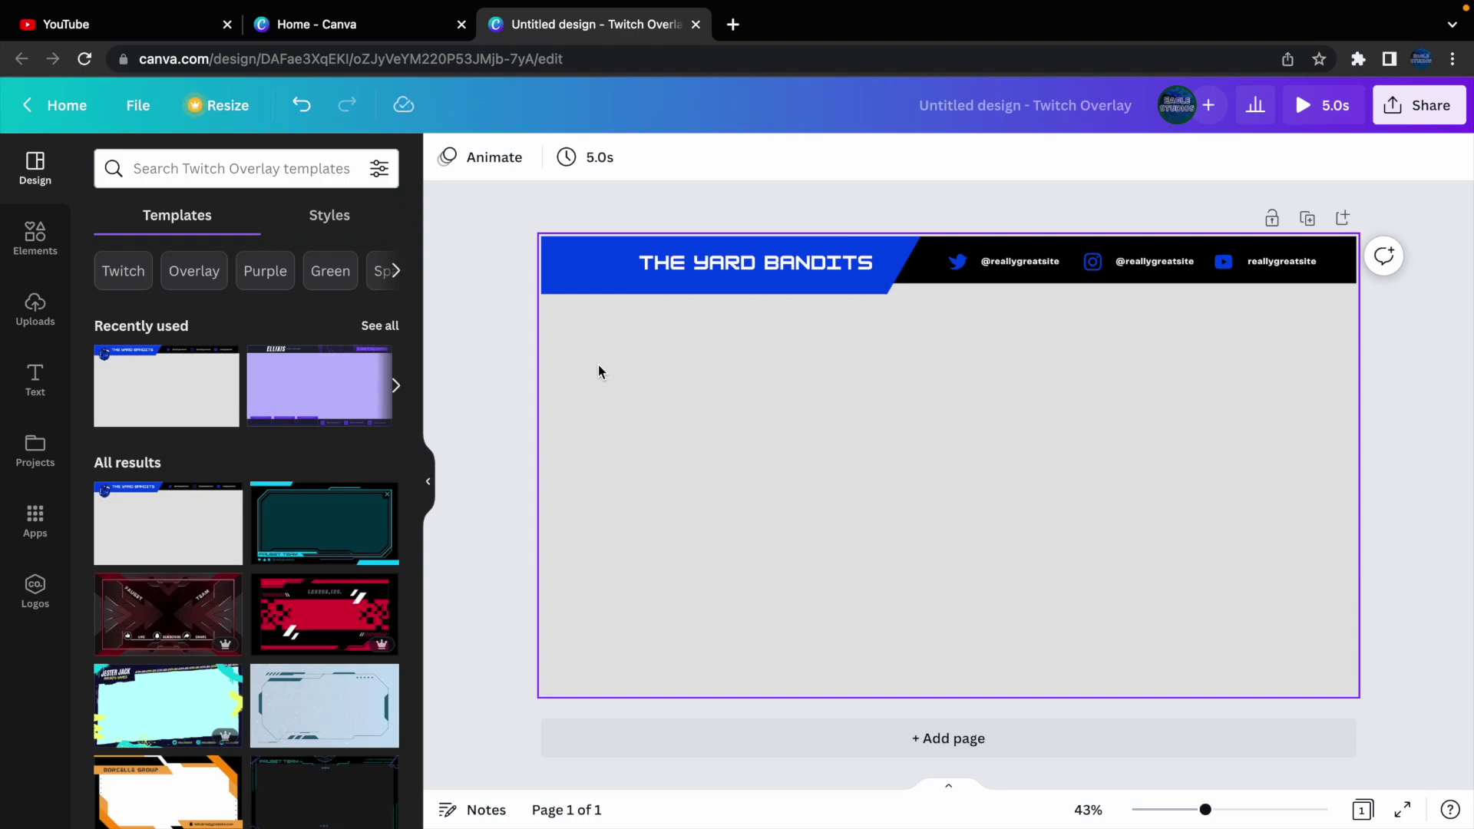
{"action": "left_click", "coordinate": [596, 290]}
{"action": "key", "text": "Delete"}
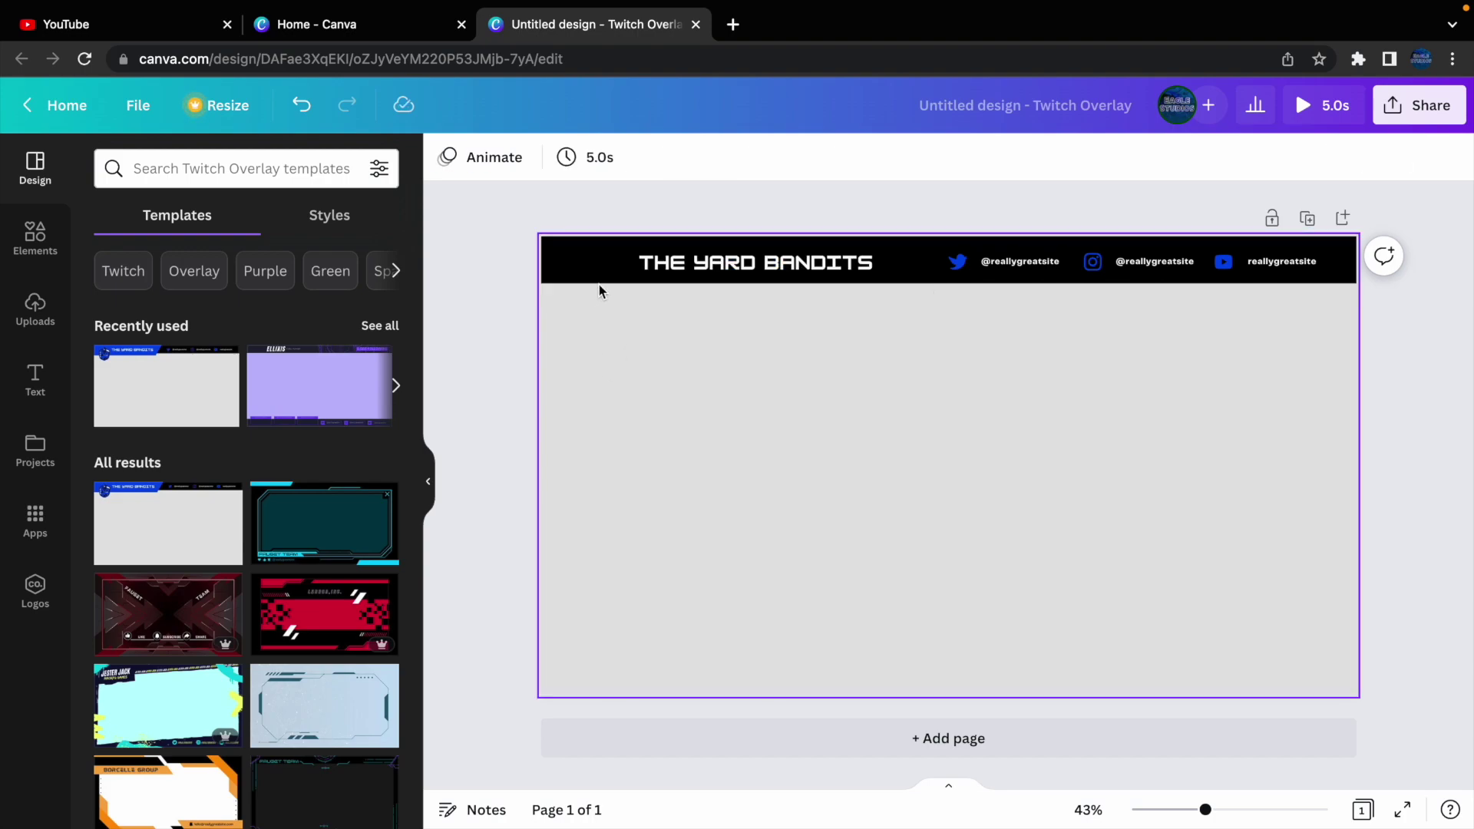
Replace the current page with the pink 'OLIVIA STREAMING' overlay template.
{"action": "scroll", "coordinate": [323, 538], "scroll_direction": "down", "scroll_amount": 1}
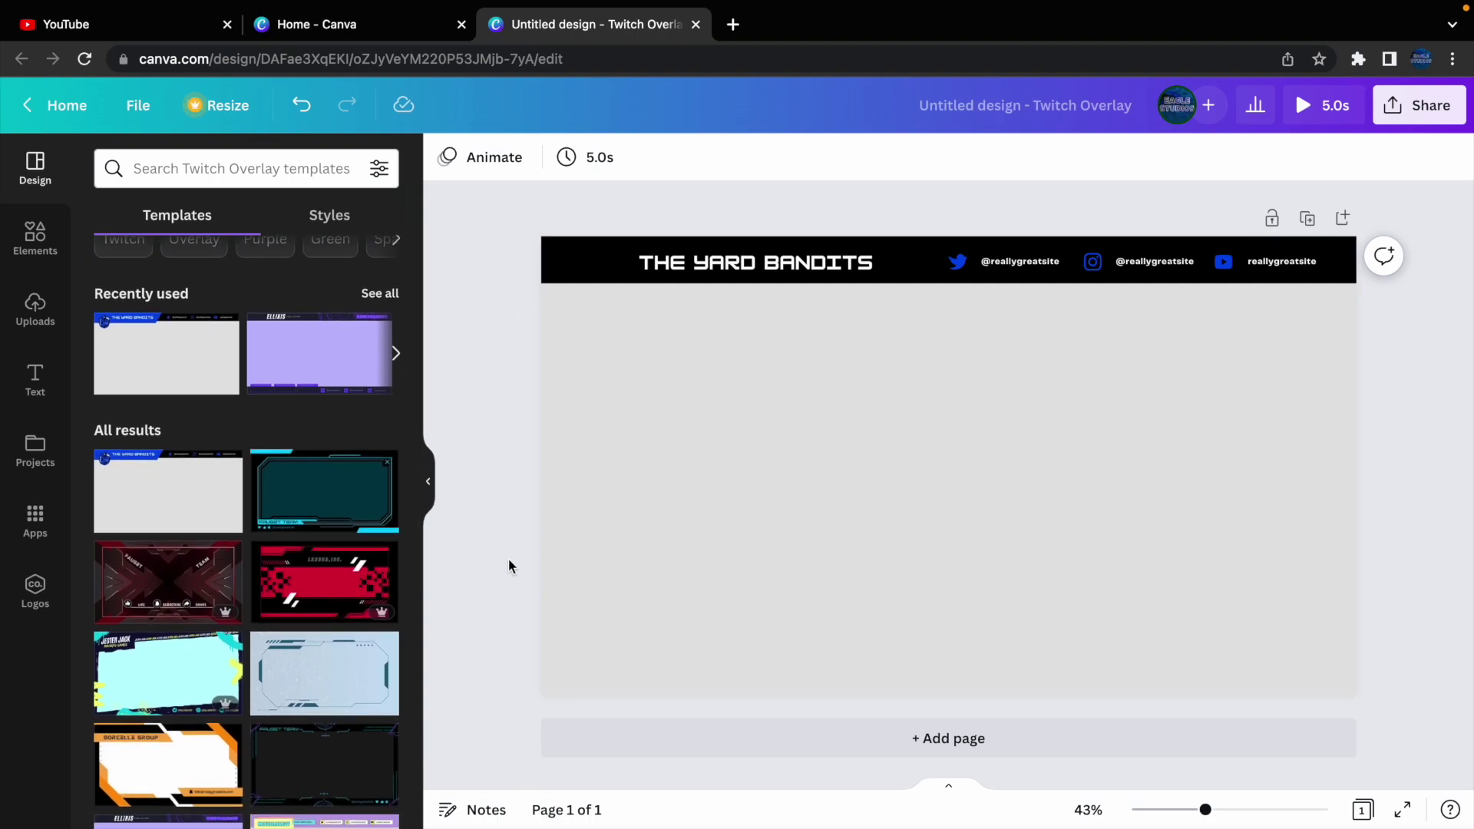
{"action": "scroll", "coordinate": [264, 668], "scroll_direction": "down", "scroll_amount": 6}
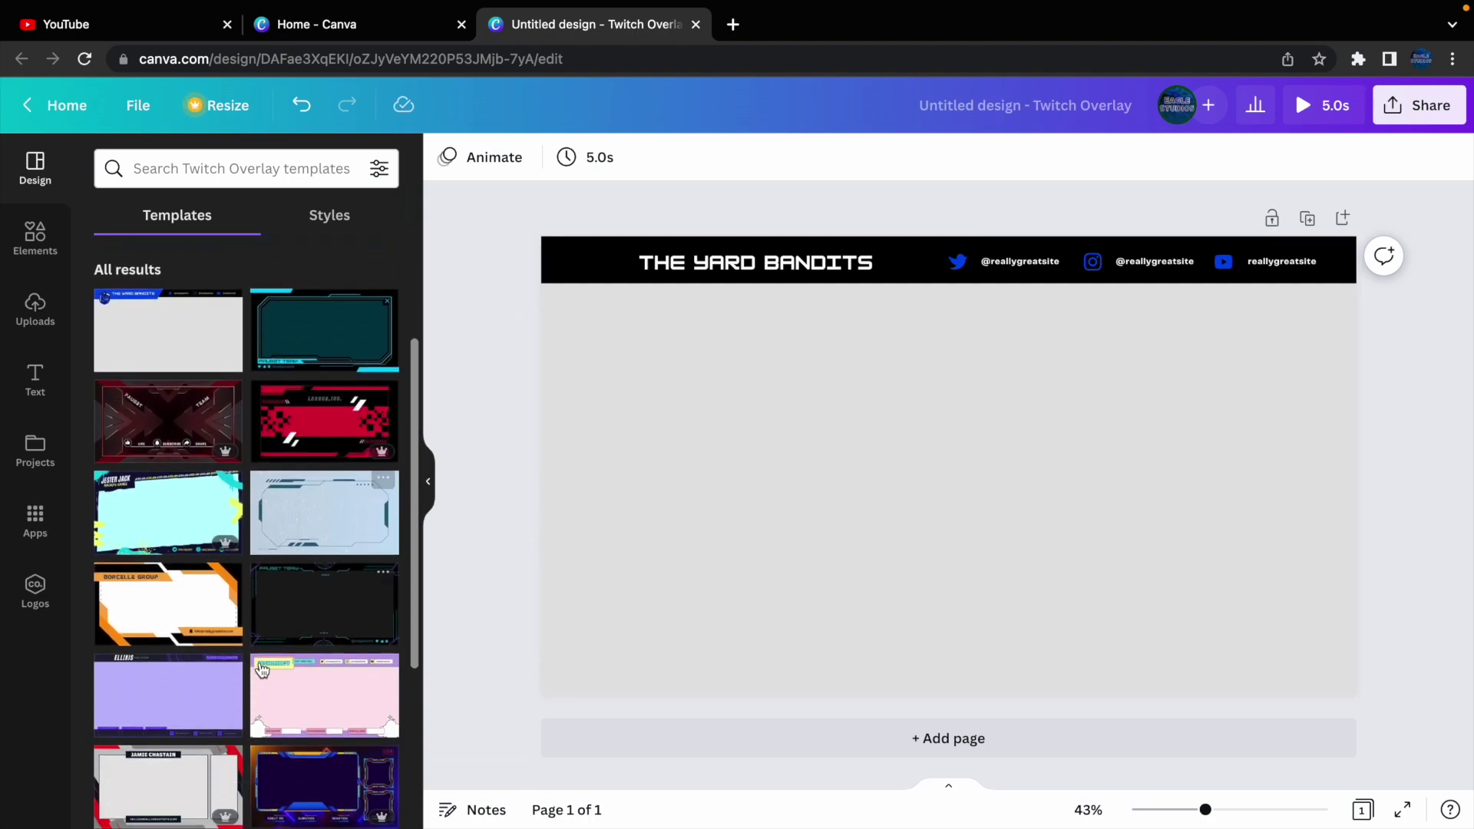
{"action": "scroll", "coordinate": [264, 668], "scroll_direction": "down", "scroll_amount": 5}
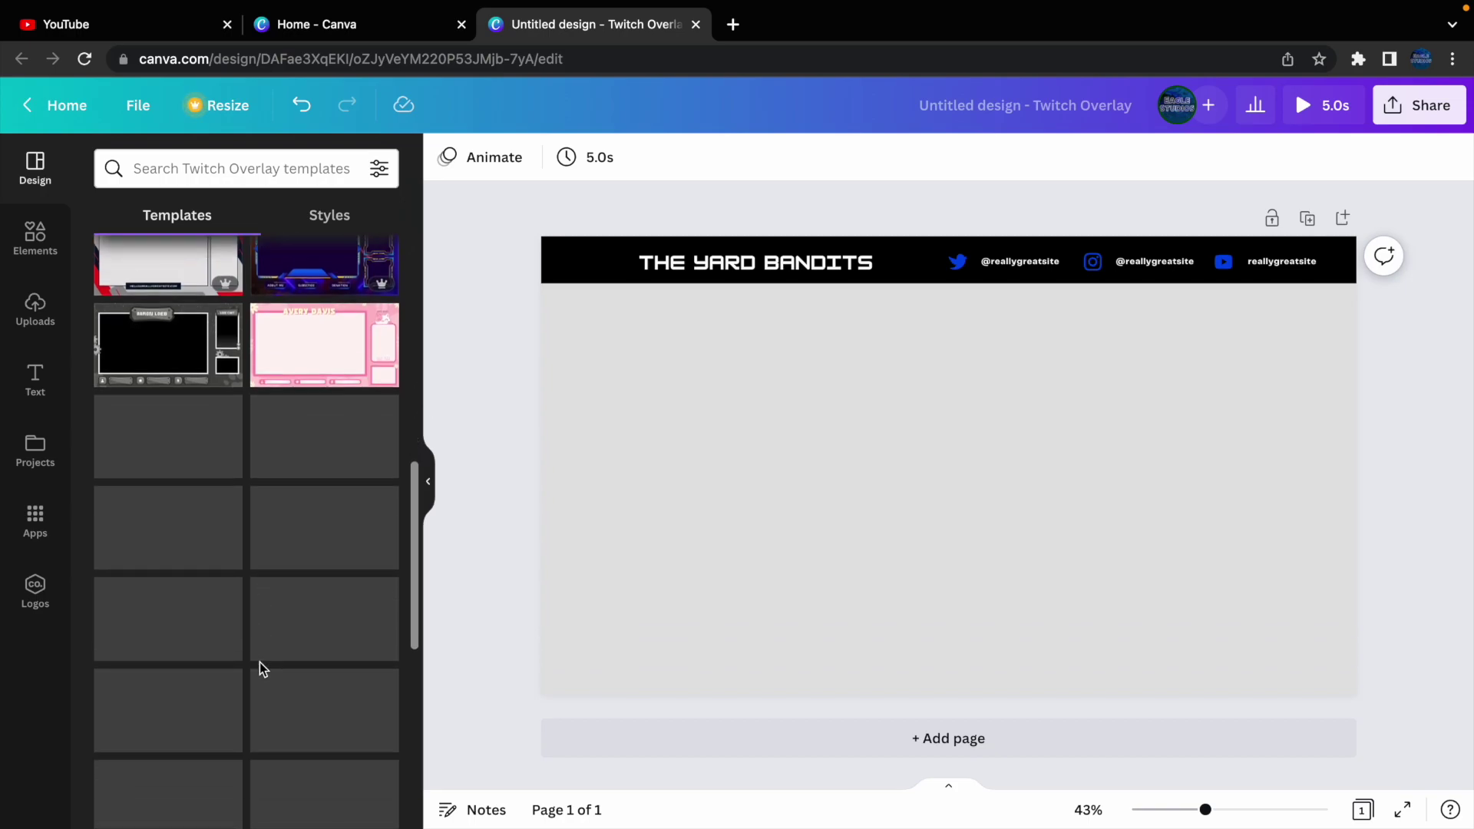
{"action": "left_click", "coordinate": [221, 170]}
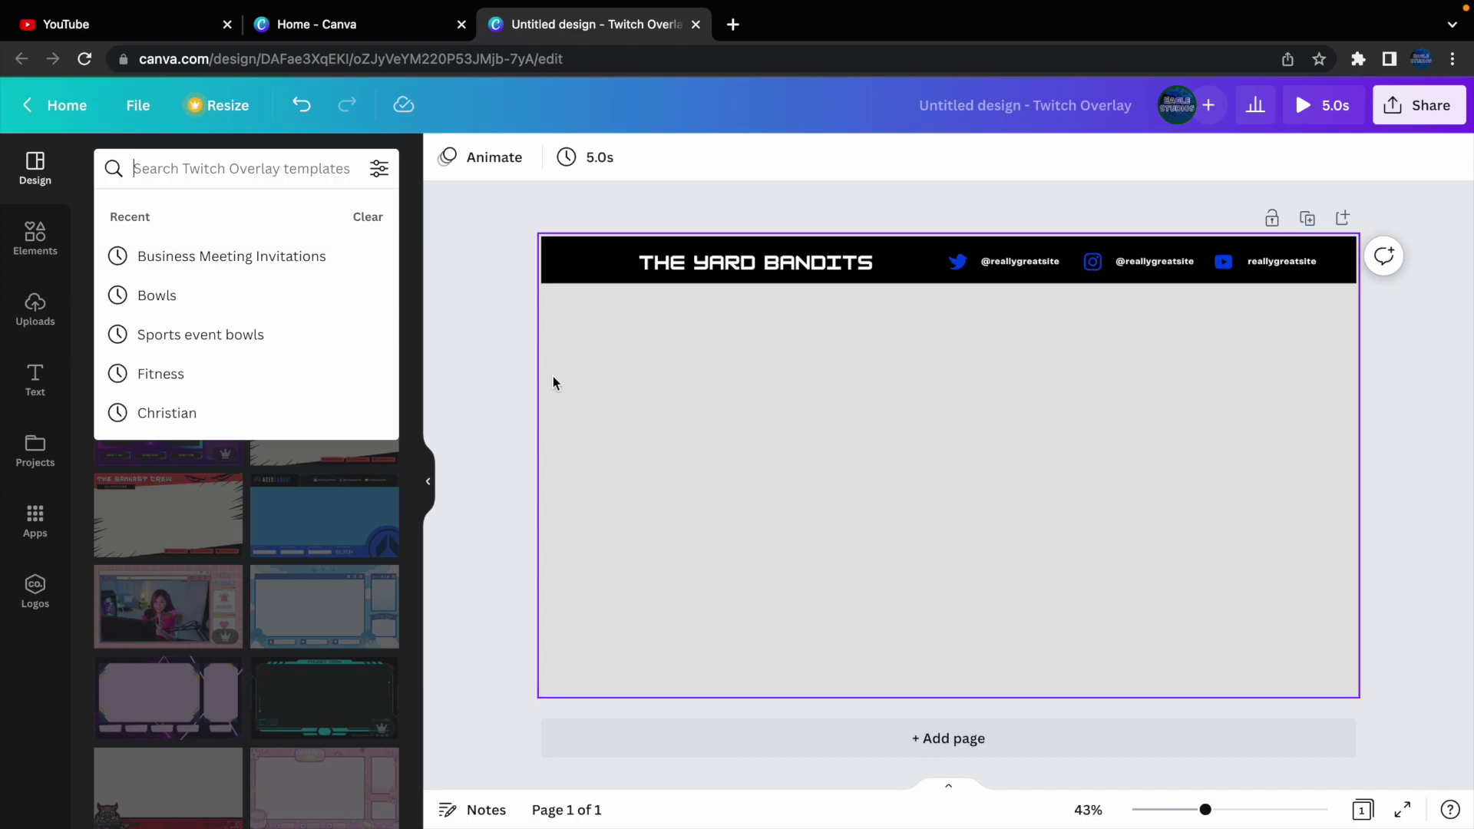
{"action": "left_click", "coordinate": [527, 389]}
{"action": "scroll", "coordinate": [289, 658], "scroll_direction": "down", "scroll_amount": 1}
{"action": "scroll", "coordinate": [289, 658], "scroll_direction": "down", "scroll_amount": 1}
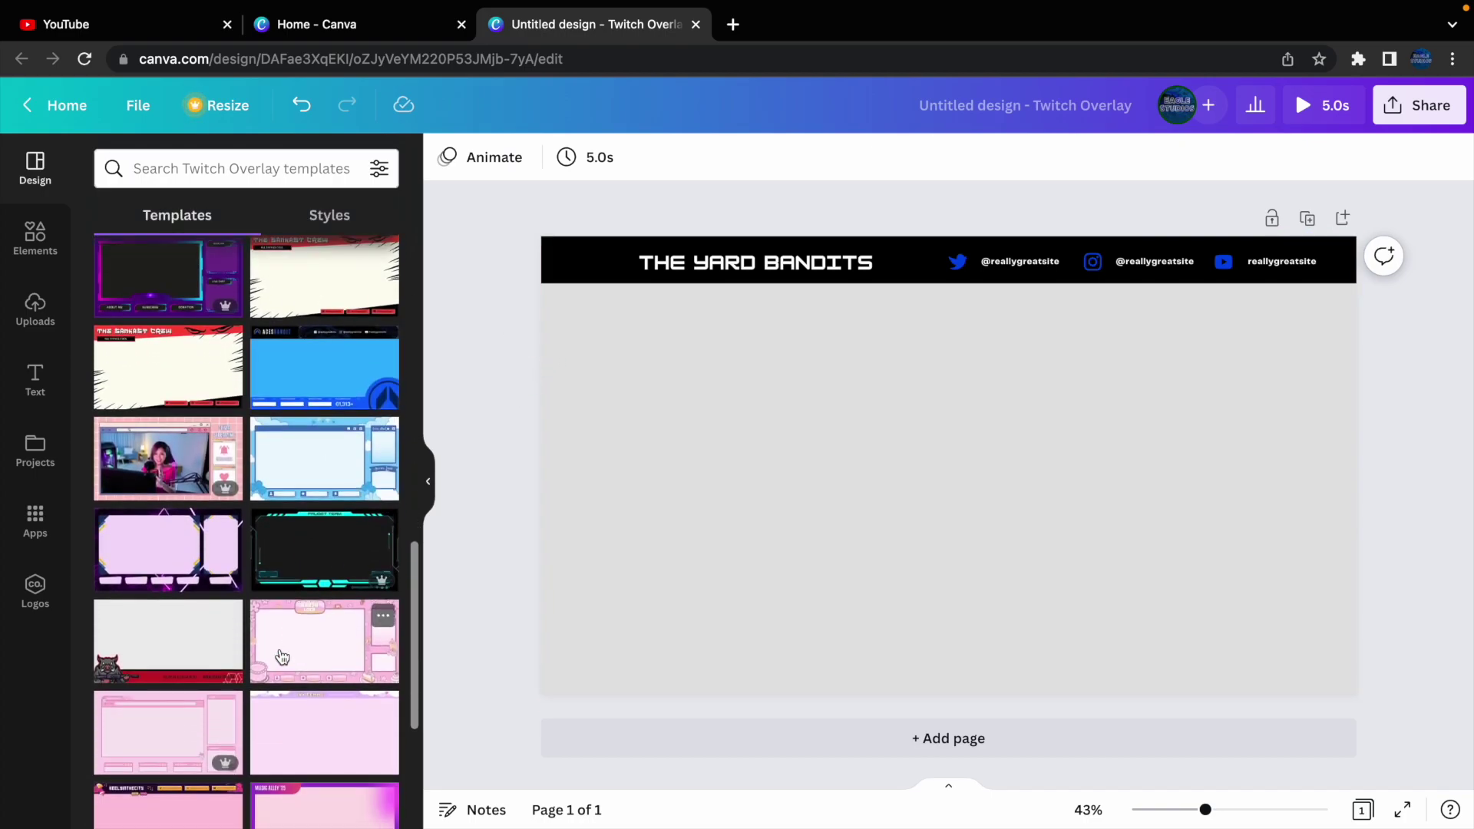
{"action": "left_click", "coordinate": [158, 479]}
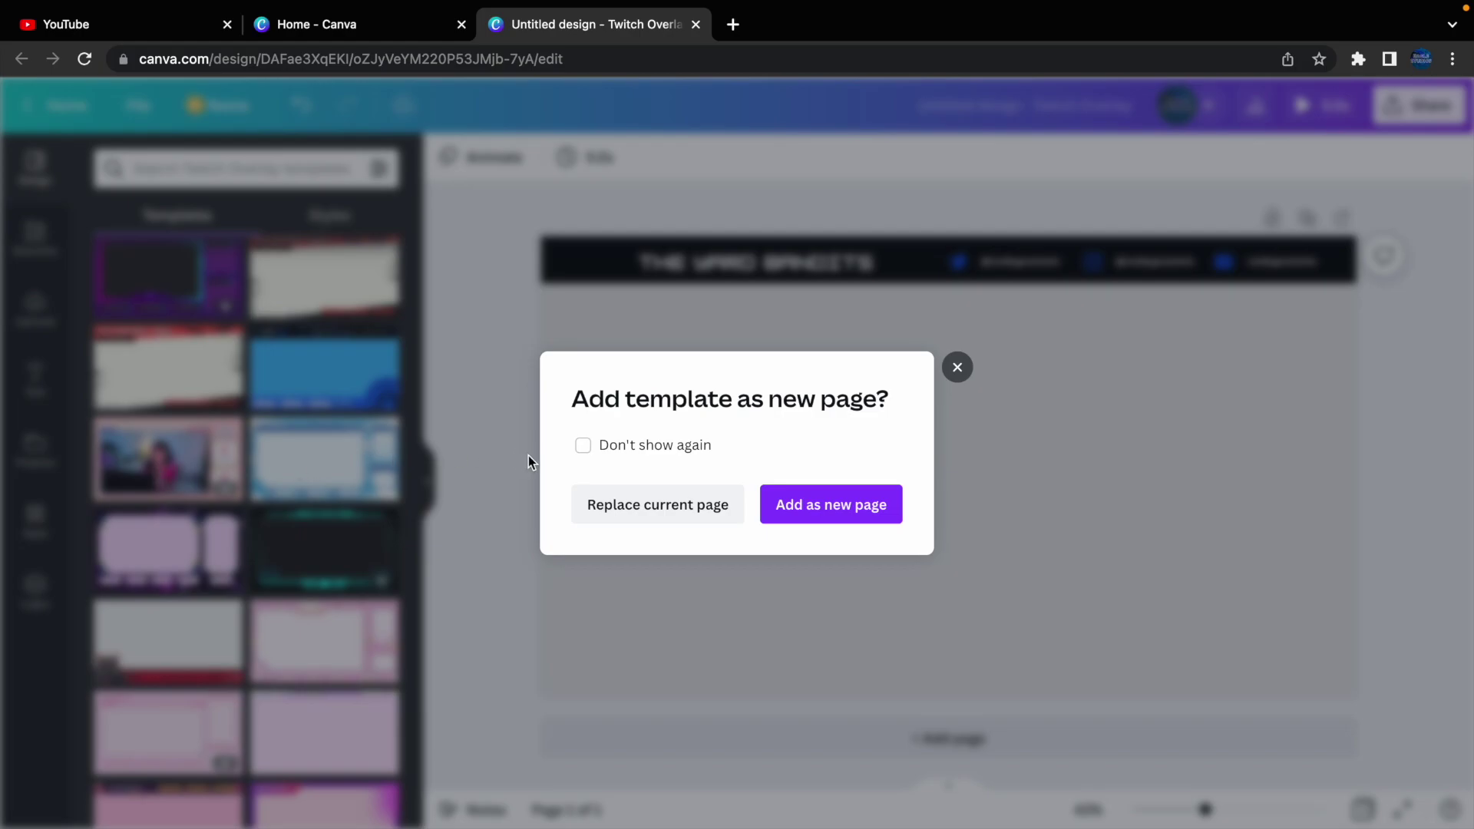
{"action": "left_click", "coordinate": [634, 504]}
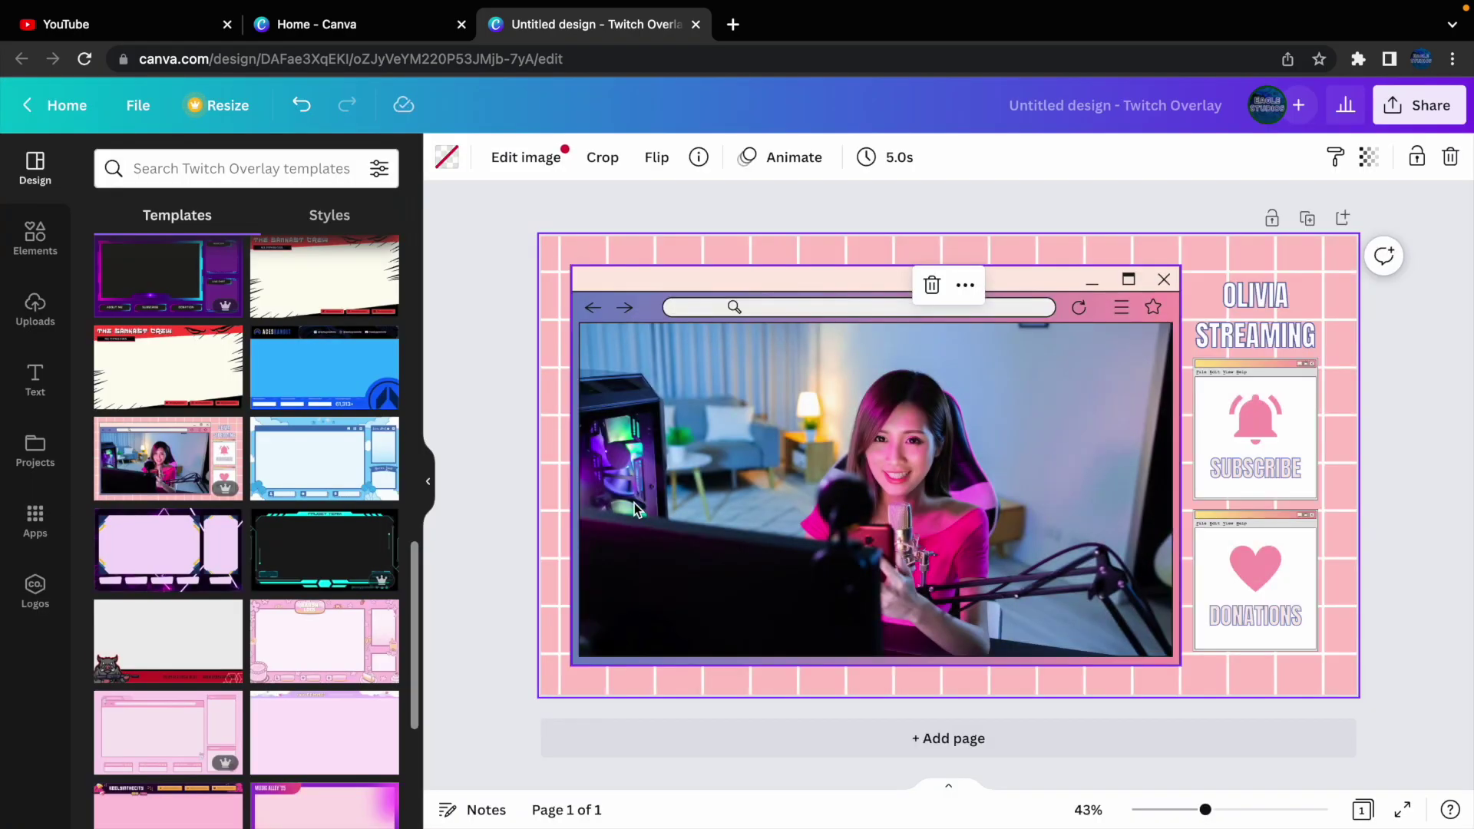
Delete the window frame graphic and the streamer photo from the pink overlay.
{"action": "left_click", "coordinate": [859, 444]}
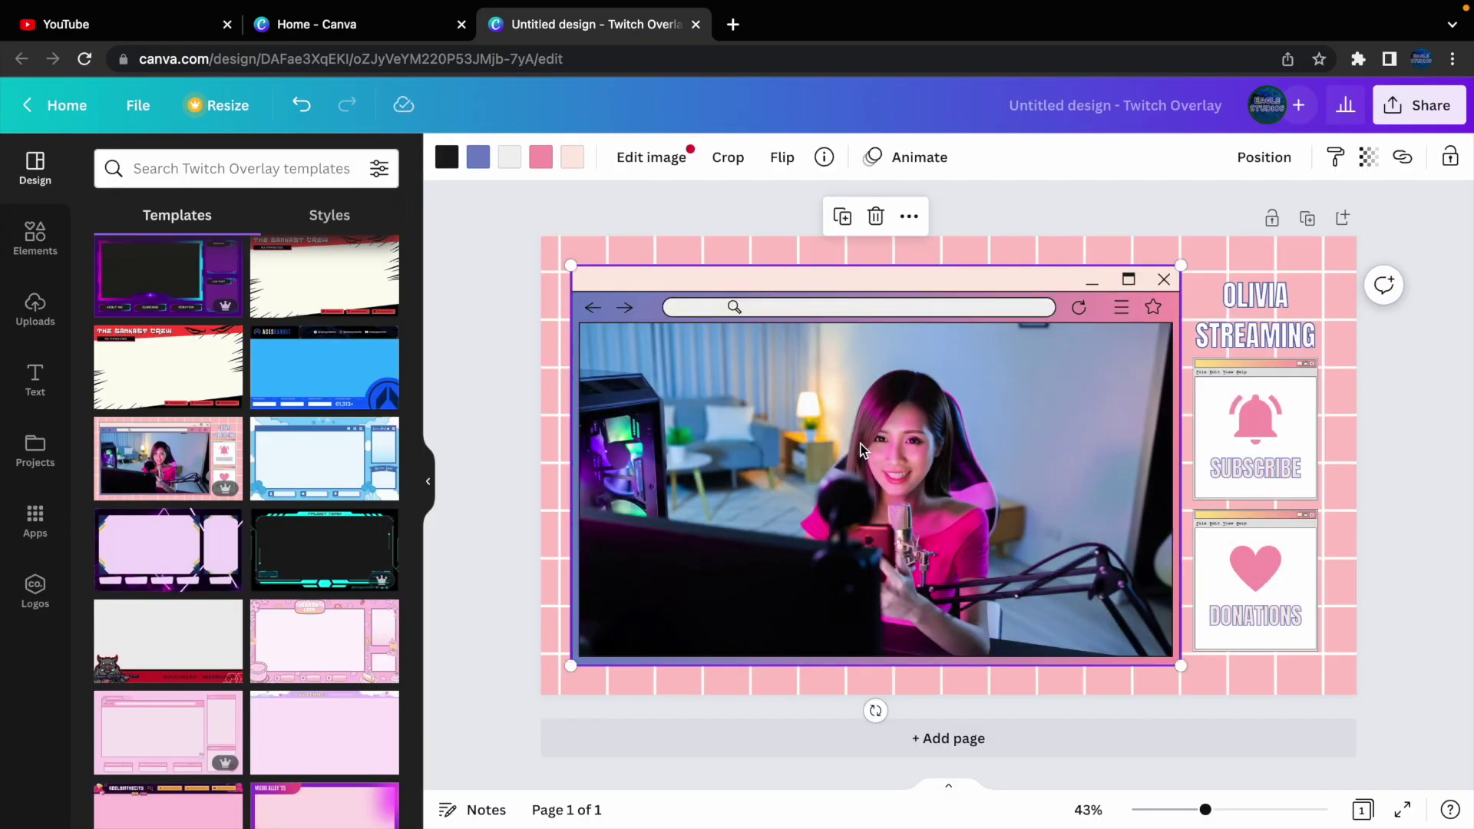
{"action": "key", "text": "Delete"}
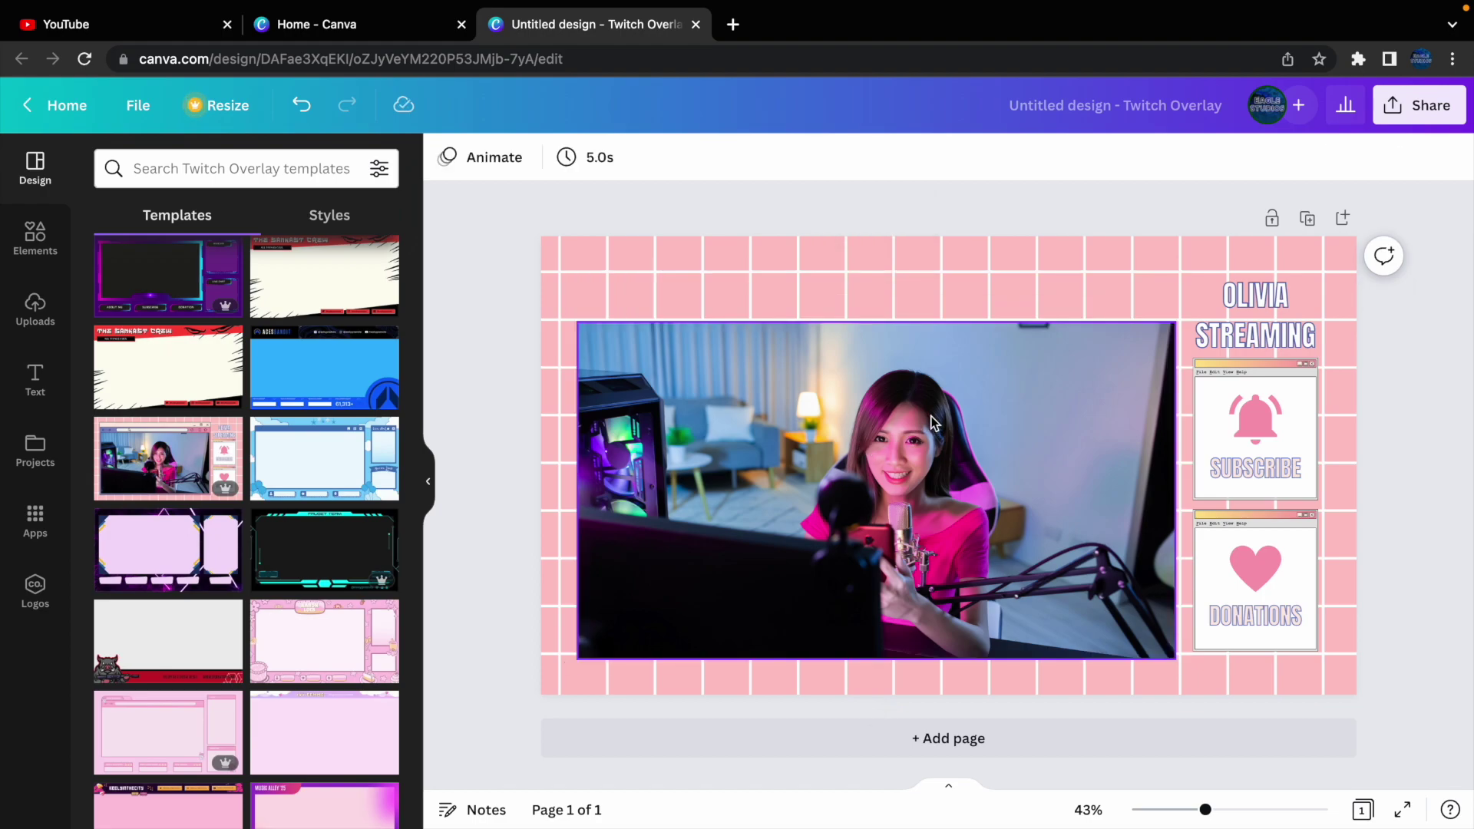
{"action": "left_click", "coordinate": [933, 422]}
{"action": "key", "text": "Delete"}
{"action": "key", "text": "Delete"}
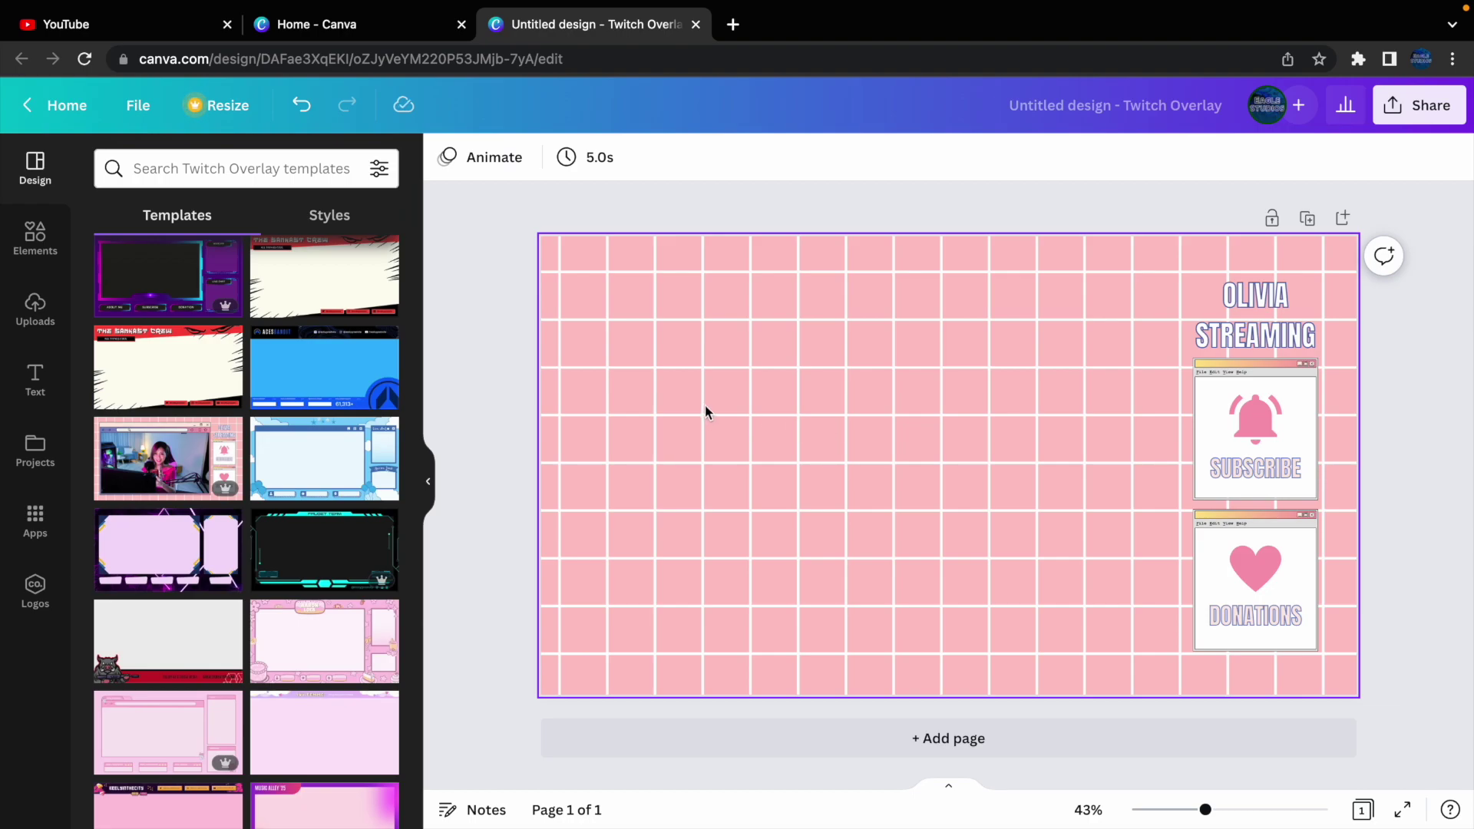
Close the Twitch overlay design and search Canva templates for 'twitch Video'.
{"action": "left_click", "coordinate": [323, 35]}
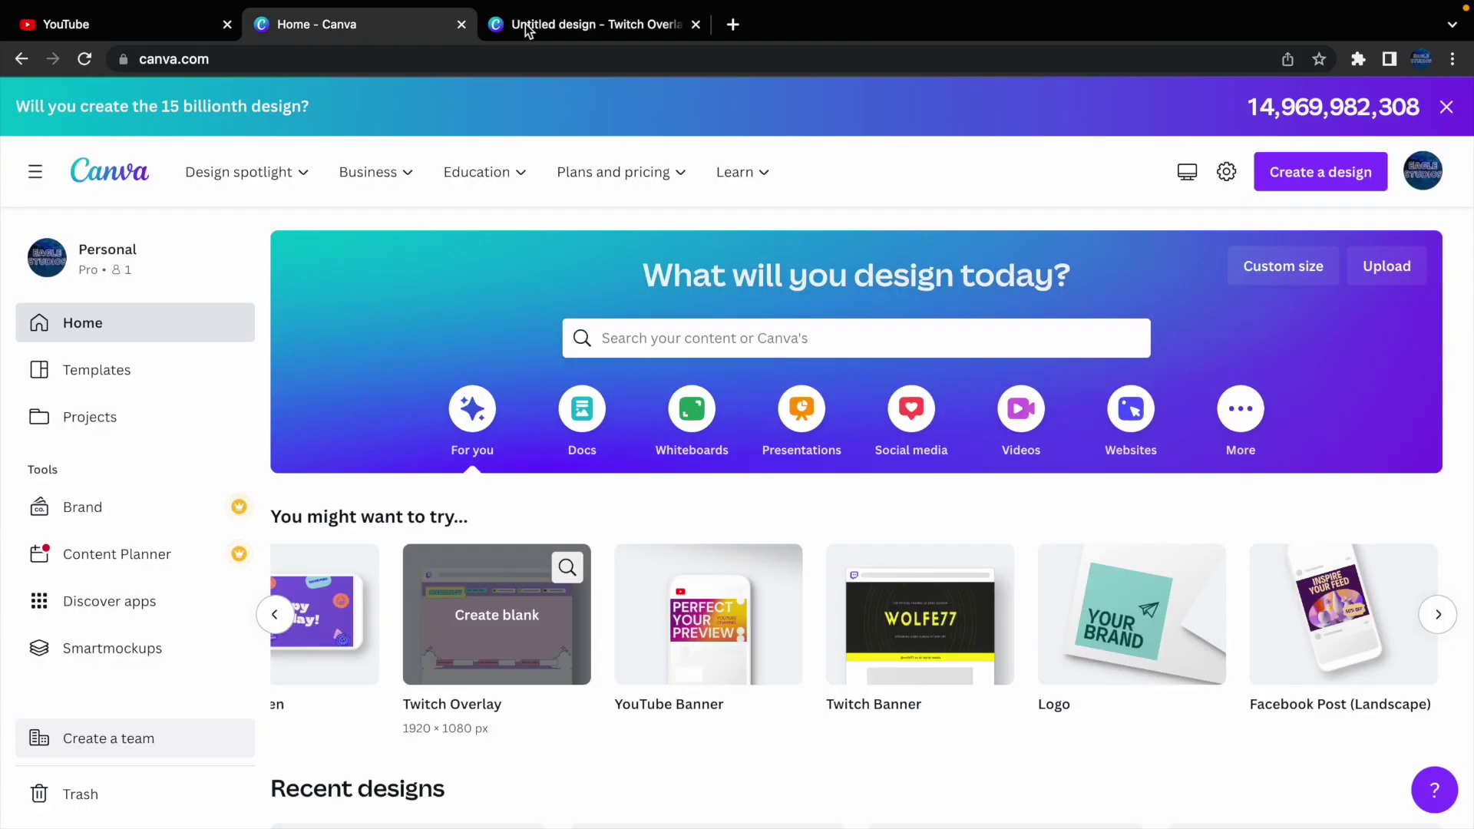
{"action": "left_click", "coordinate": [694, 26]}
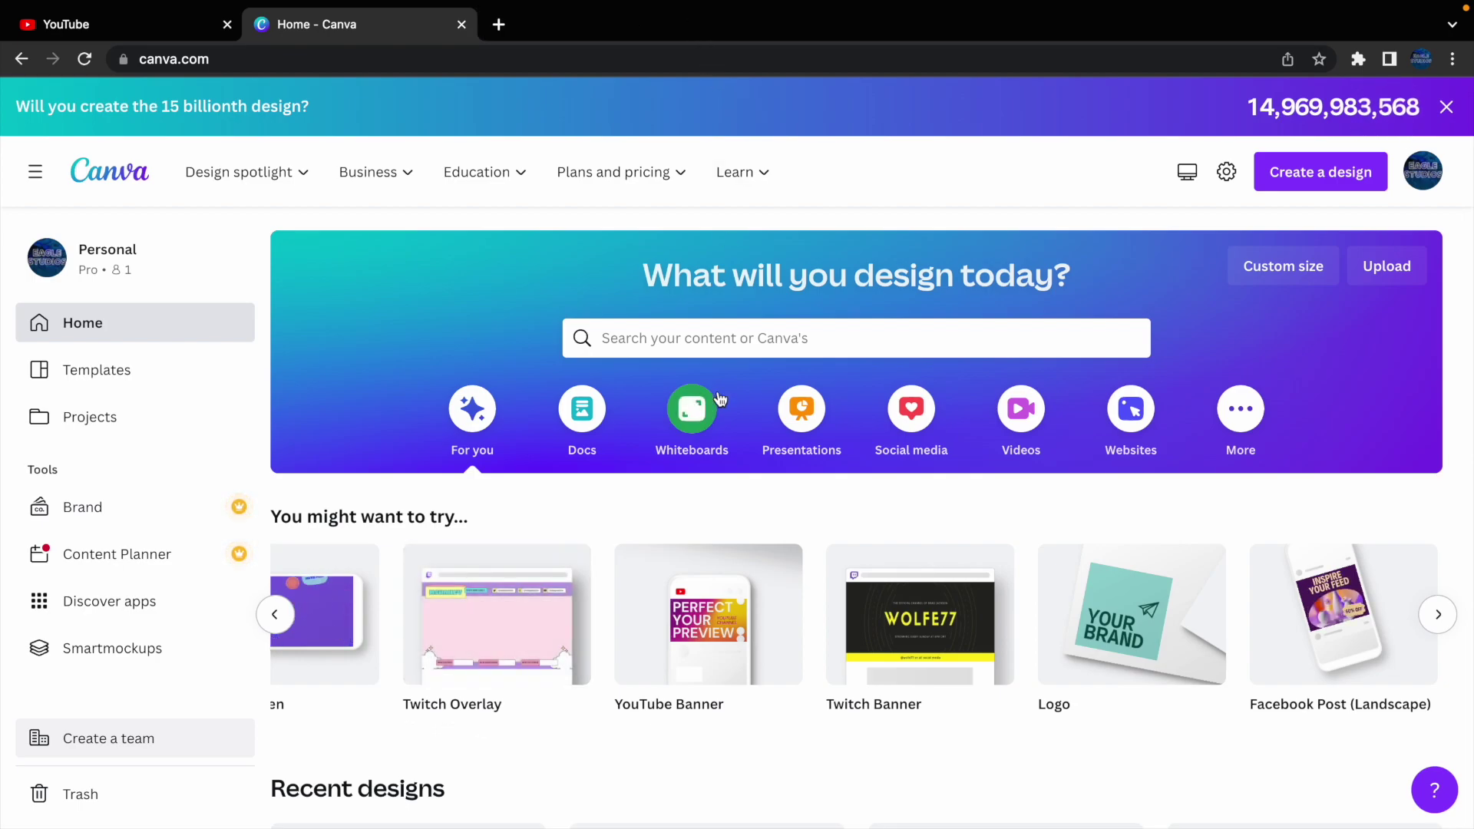
{"action": "left_click", "coordinate": [702, 331]}
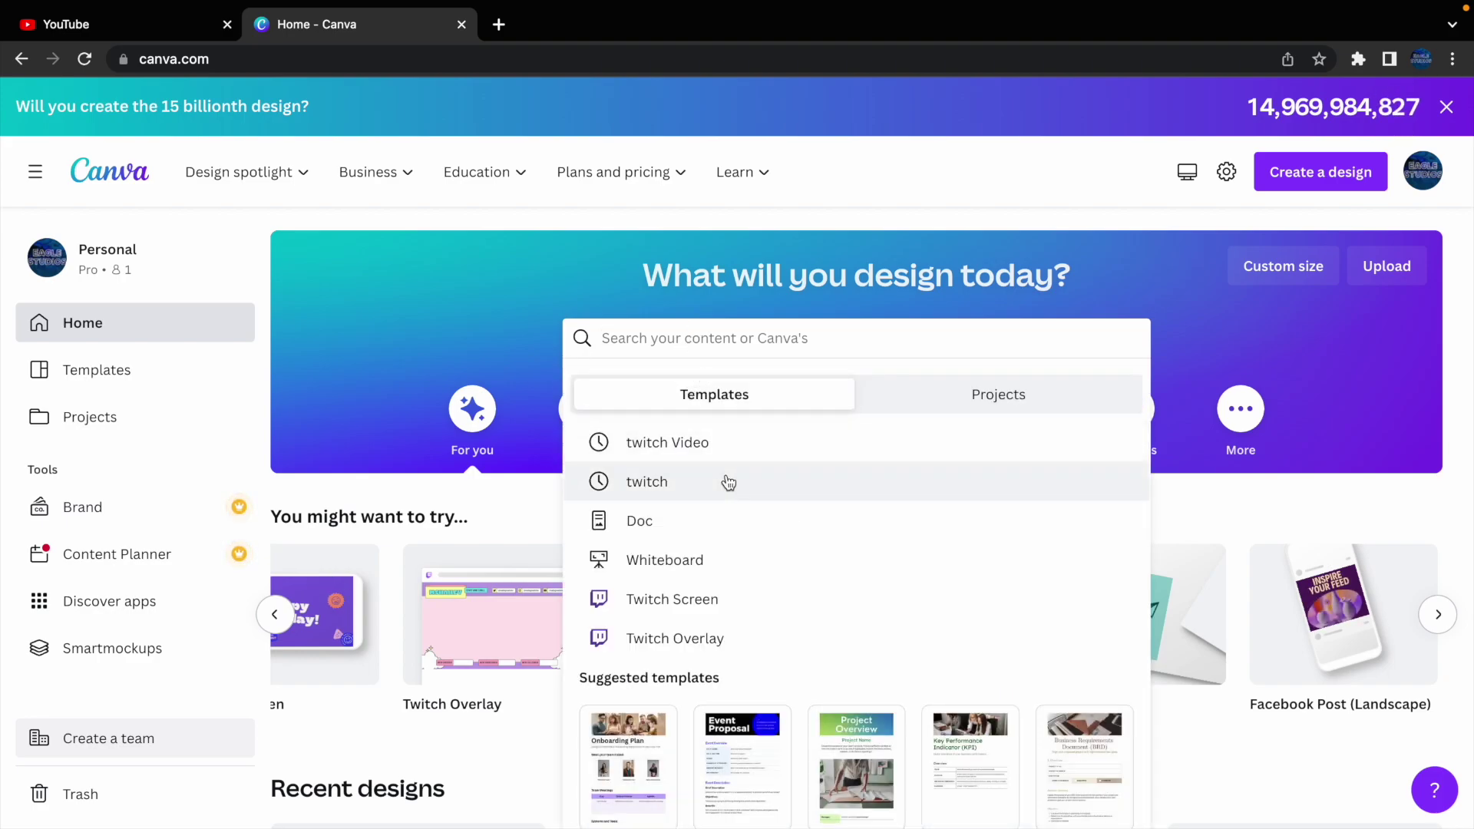
{"action": "left_click", "coordinate": [693, 435]}
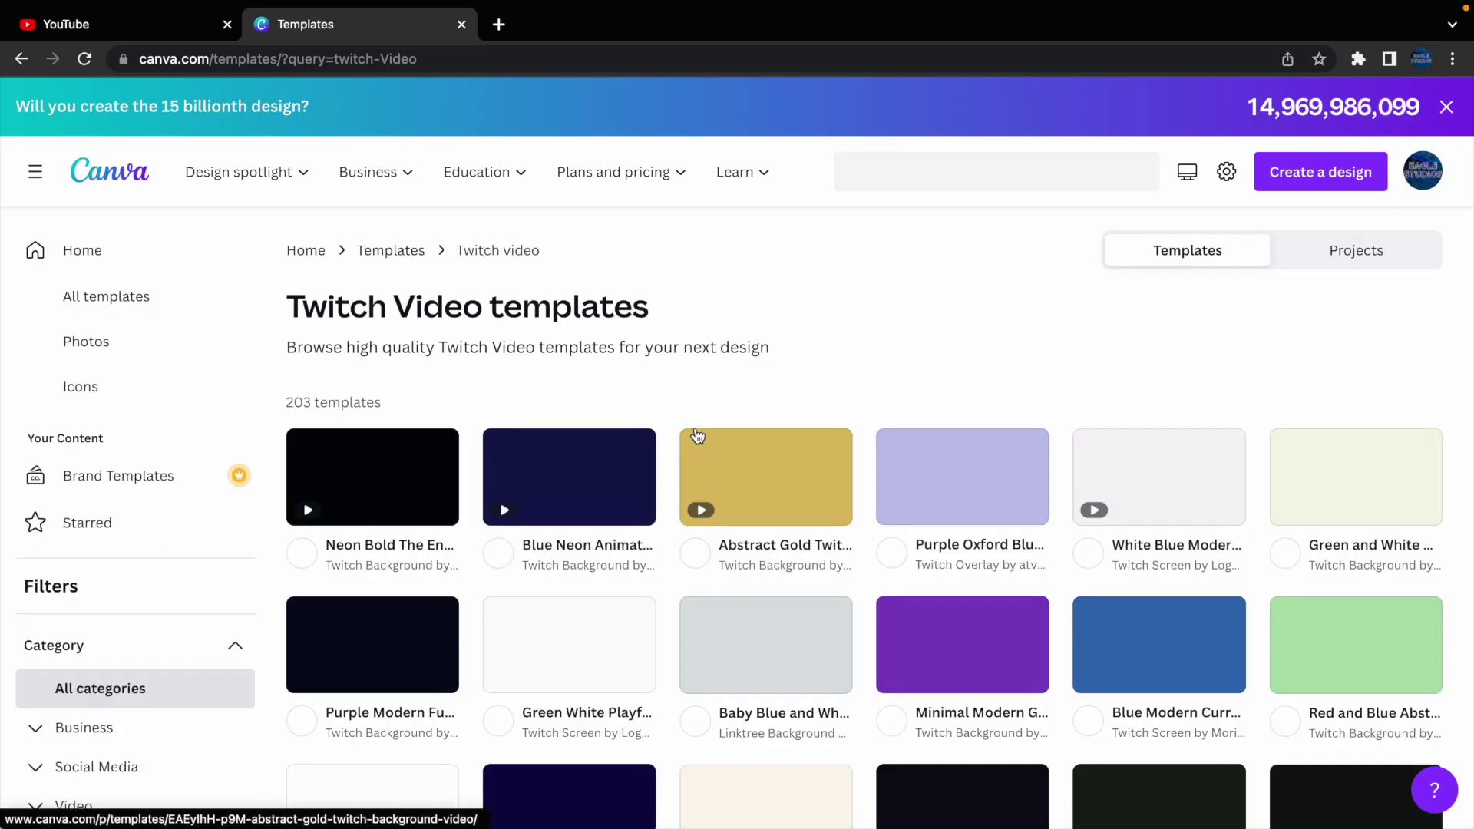
Browse the twitch Video results, previewing the Night Blue Video template along the way.
{"action": "scroll", "coordinate": [675, 245], "scroll_direction": "down", "scroll_amount": 1}
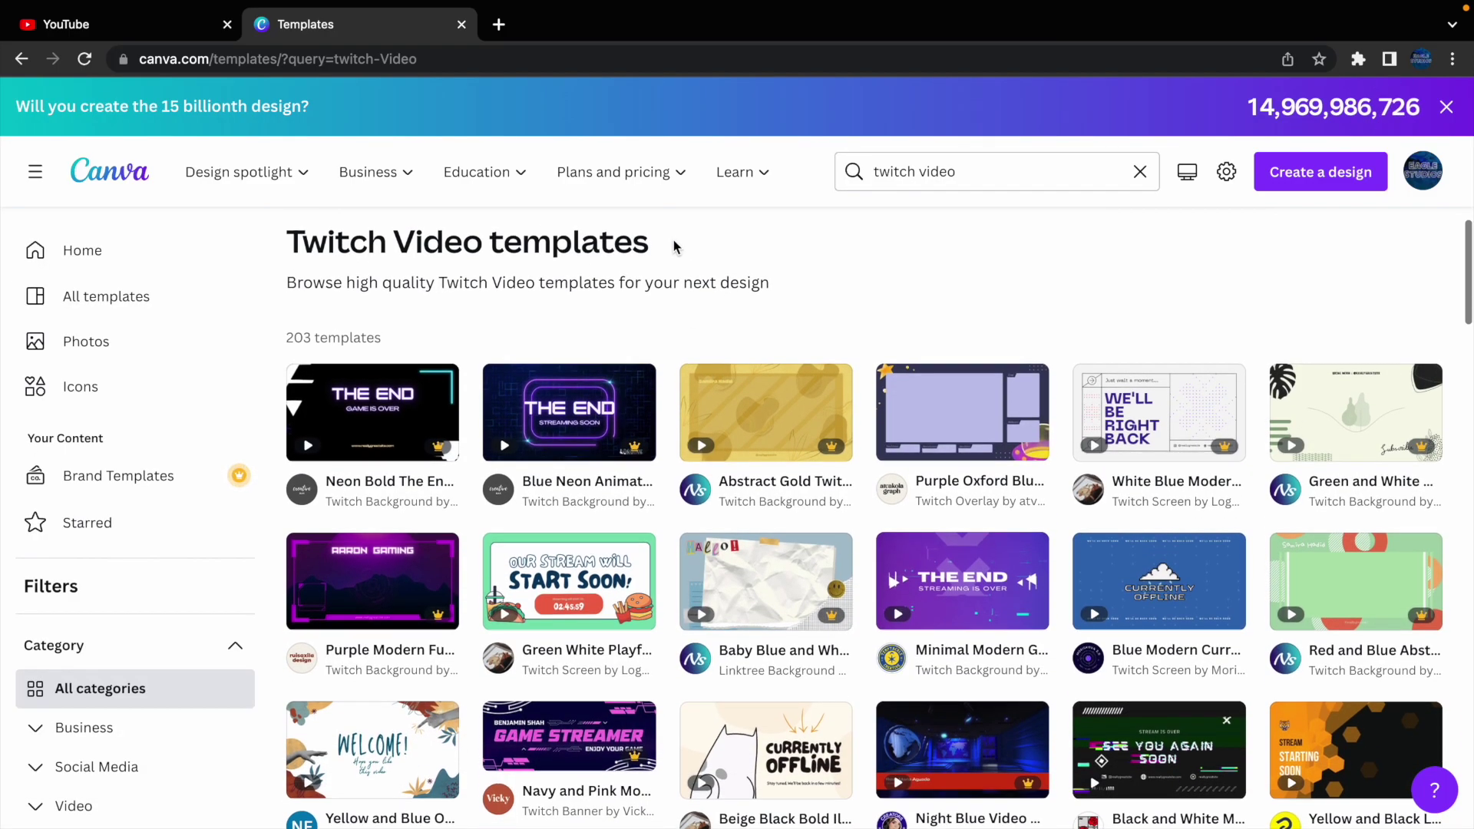
{"action": "scroll", "coordinate": [566, 438], "scroll_direction": "down", "scroll_amount": 2}
{"action": "scroll", "coordinate": [566, 437], "scroll_direction": "down", "scroll_amount": 1}
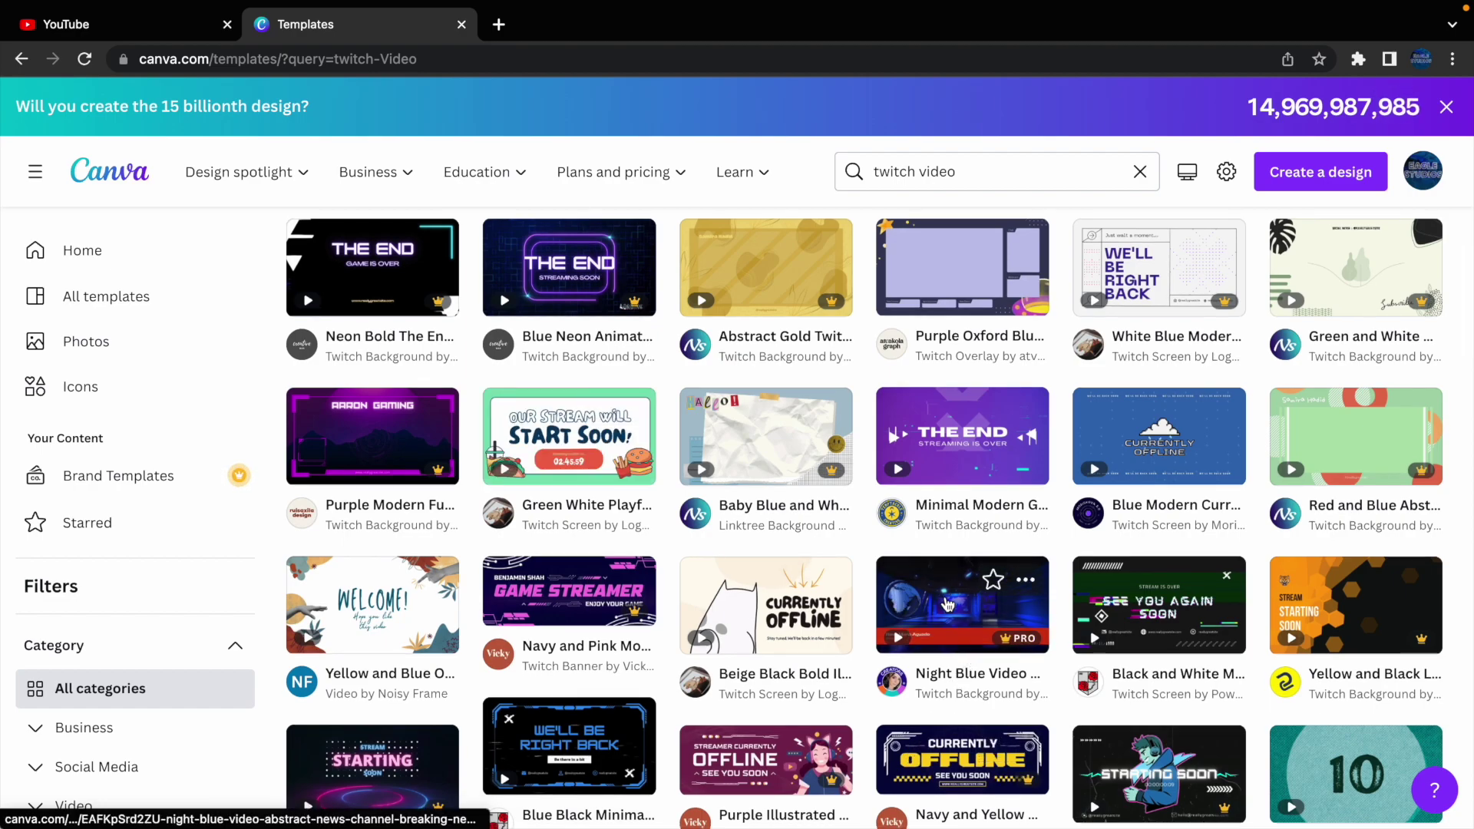
{"action": "left_click", "coordinate": [947, 604]}
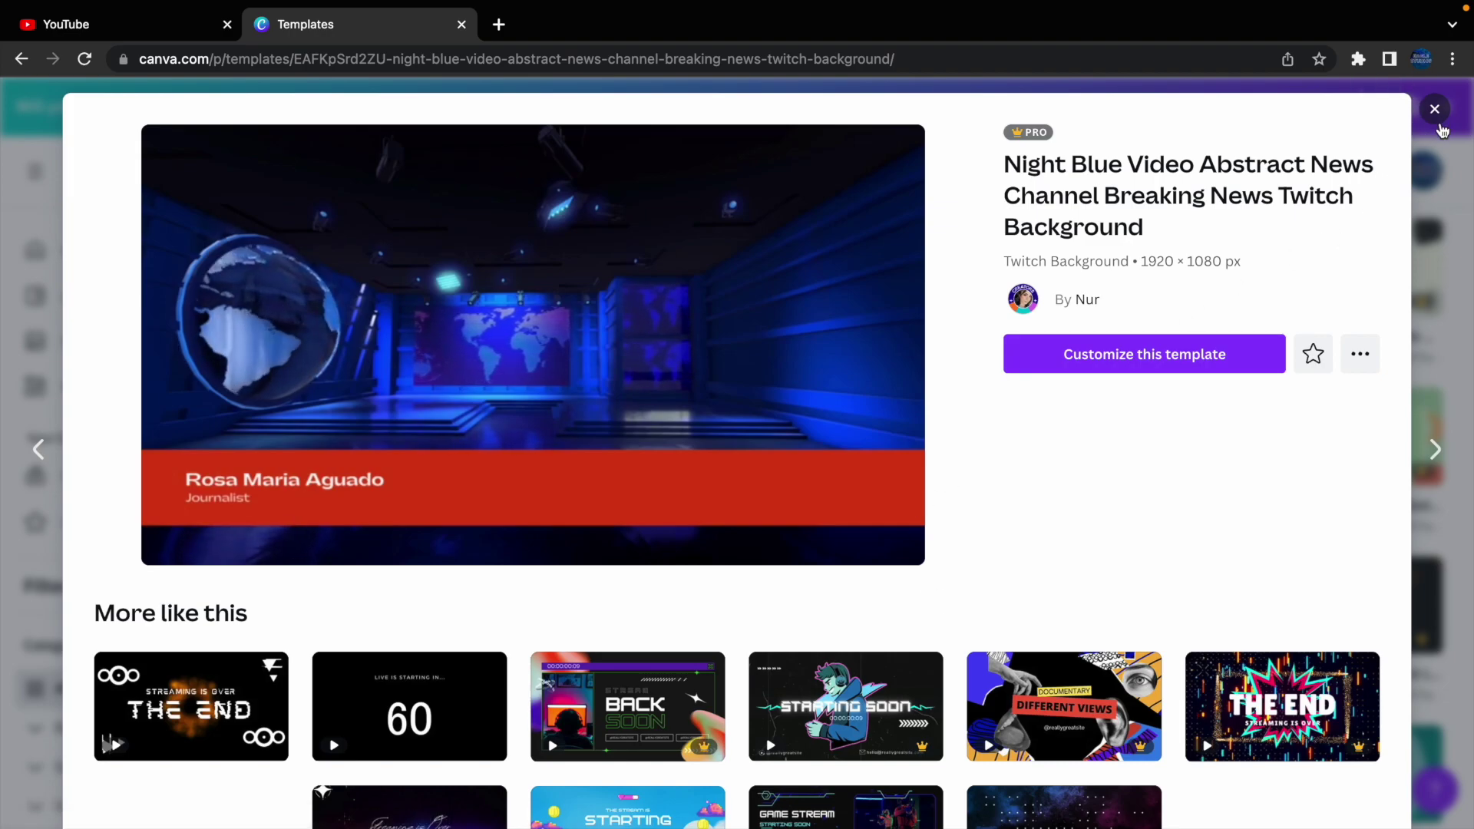
{"action": "left_click", "coordinate": [1434, 109]}
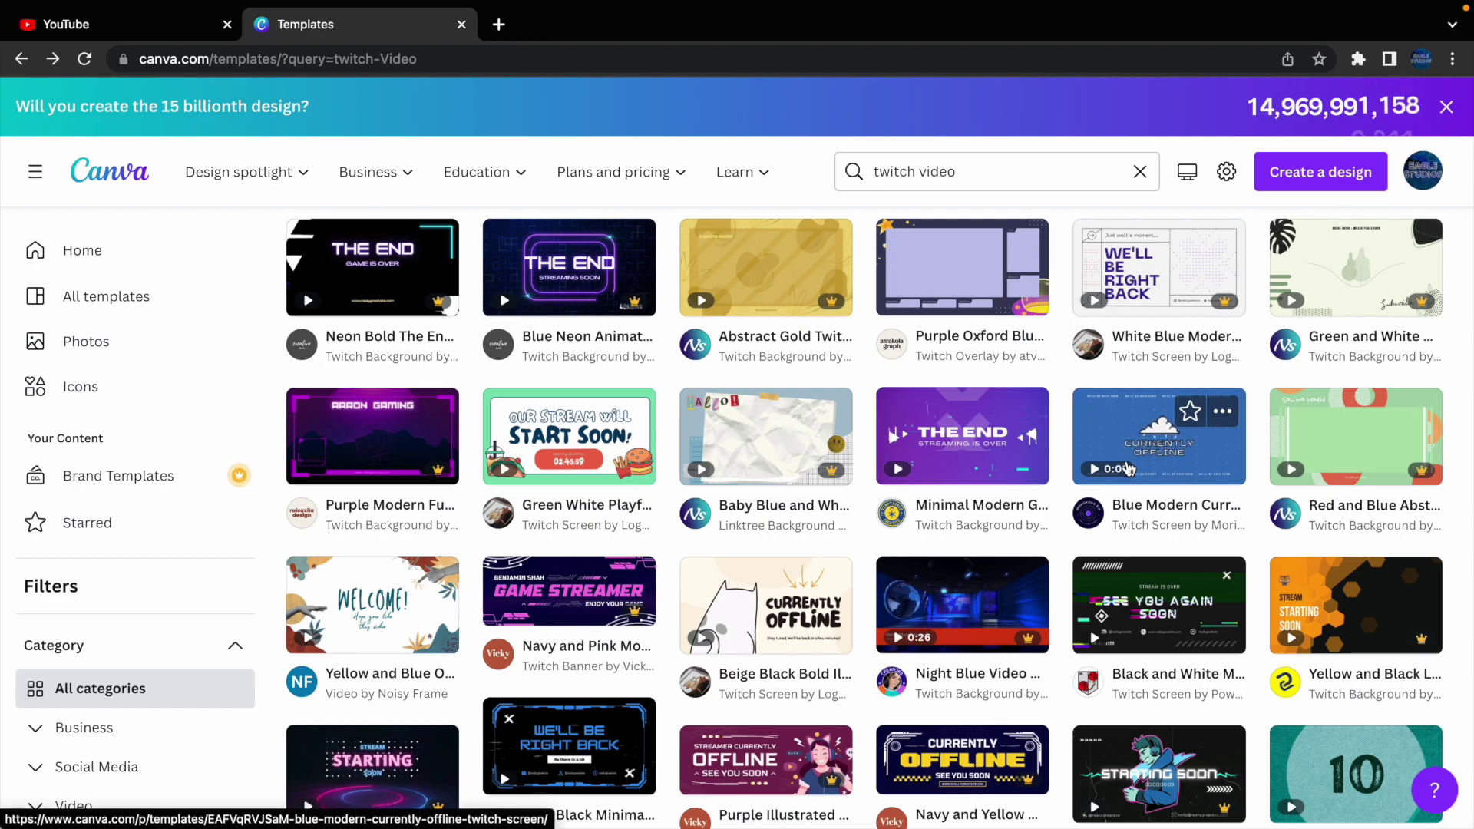
{"action": "scroll", "coordinate": [1128, 468], "scroll_direction": "down", "scroll_amount": 6}
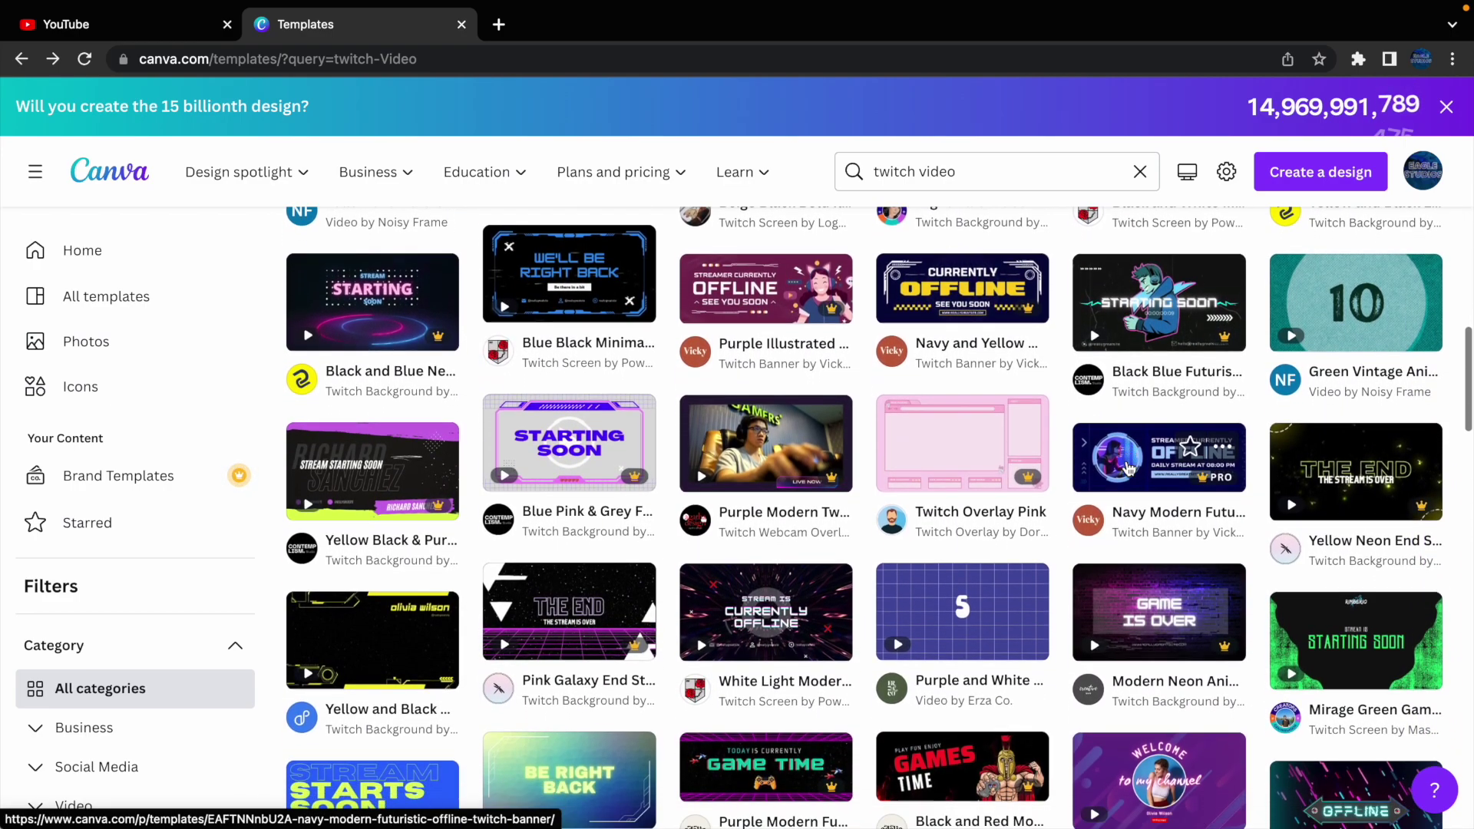
{"action": "scroll", "coordinate": [1128, 469], "scroll_direction": "down", "scroll_amount": 2}
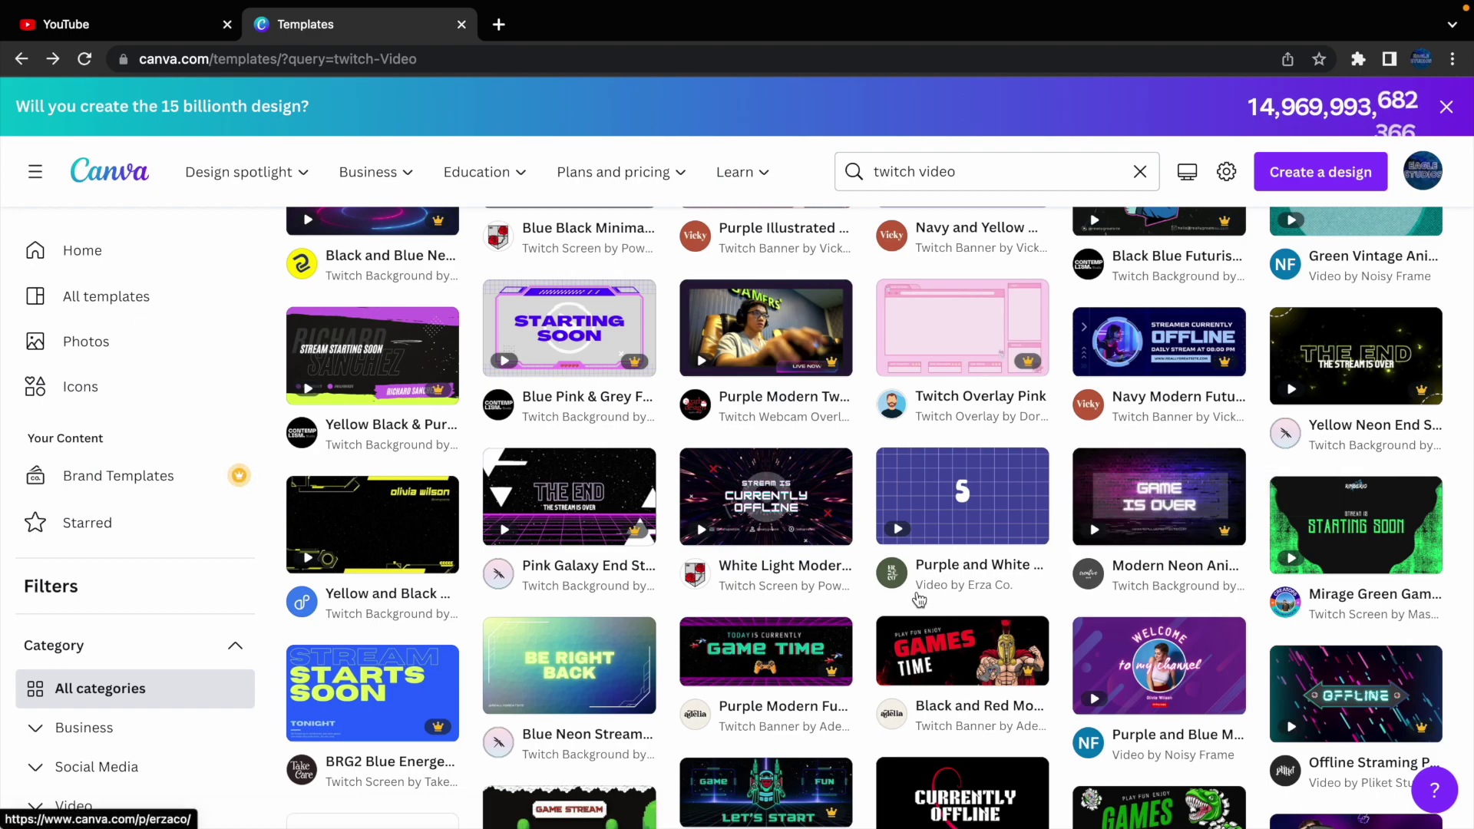
{"action": "scroll", "coordinate": [918, 599], "scroll_direction": "down", "scroll_amount": 3}
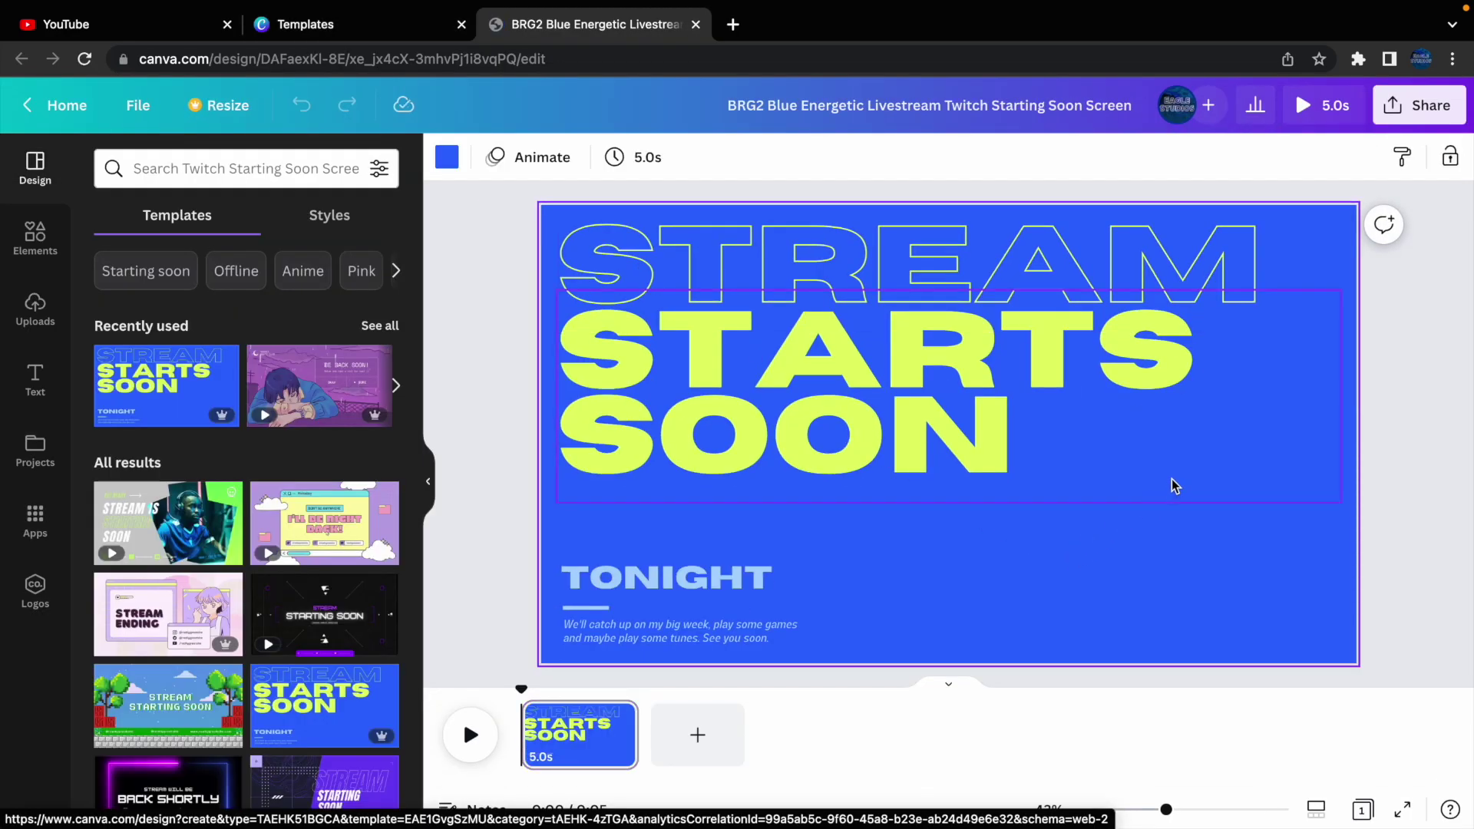
Make the page background black after trying yellow-green and light blue.
{"action": "left_click", "coordinate": [1226, 474]}
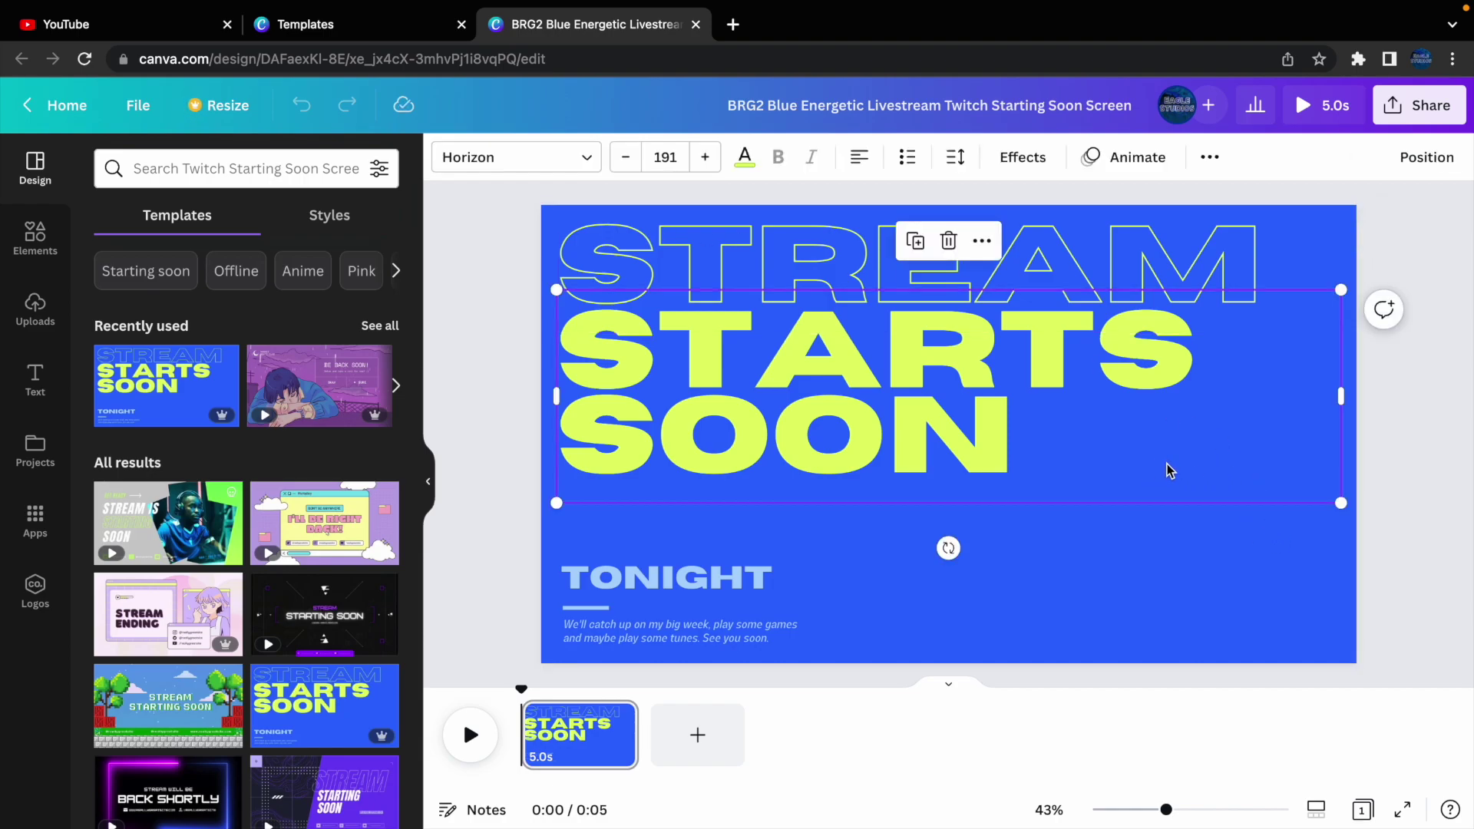
{"action": "left_click", "coordinate": [1190, 593]}
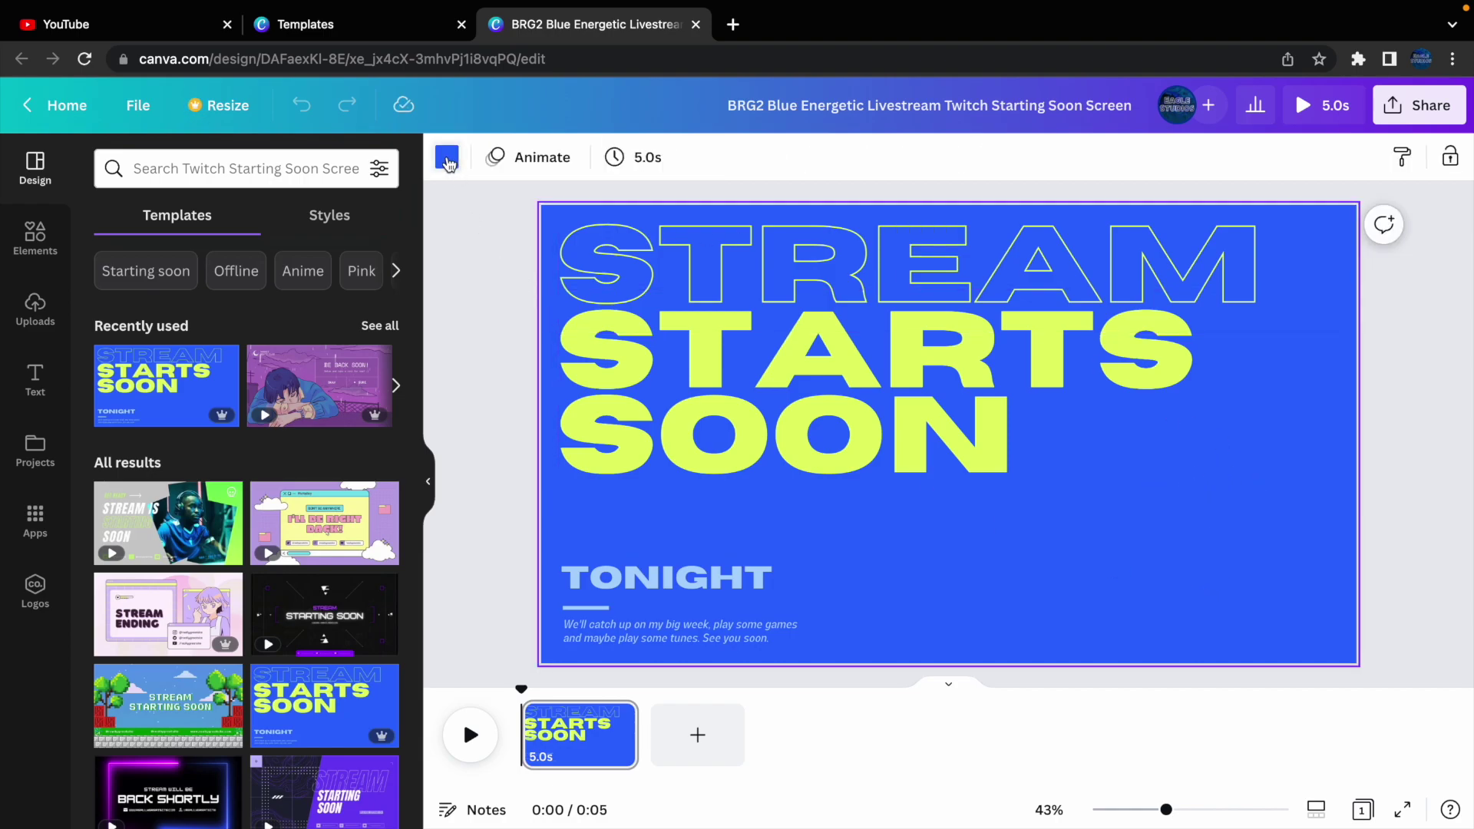
{"action": "left_click", "coordinate": [448, 158]}
{"action": "left_click", "coordinate": [265, 268]}
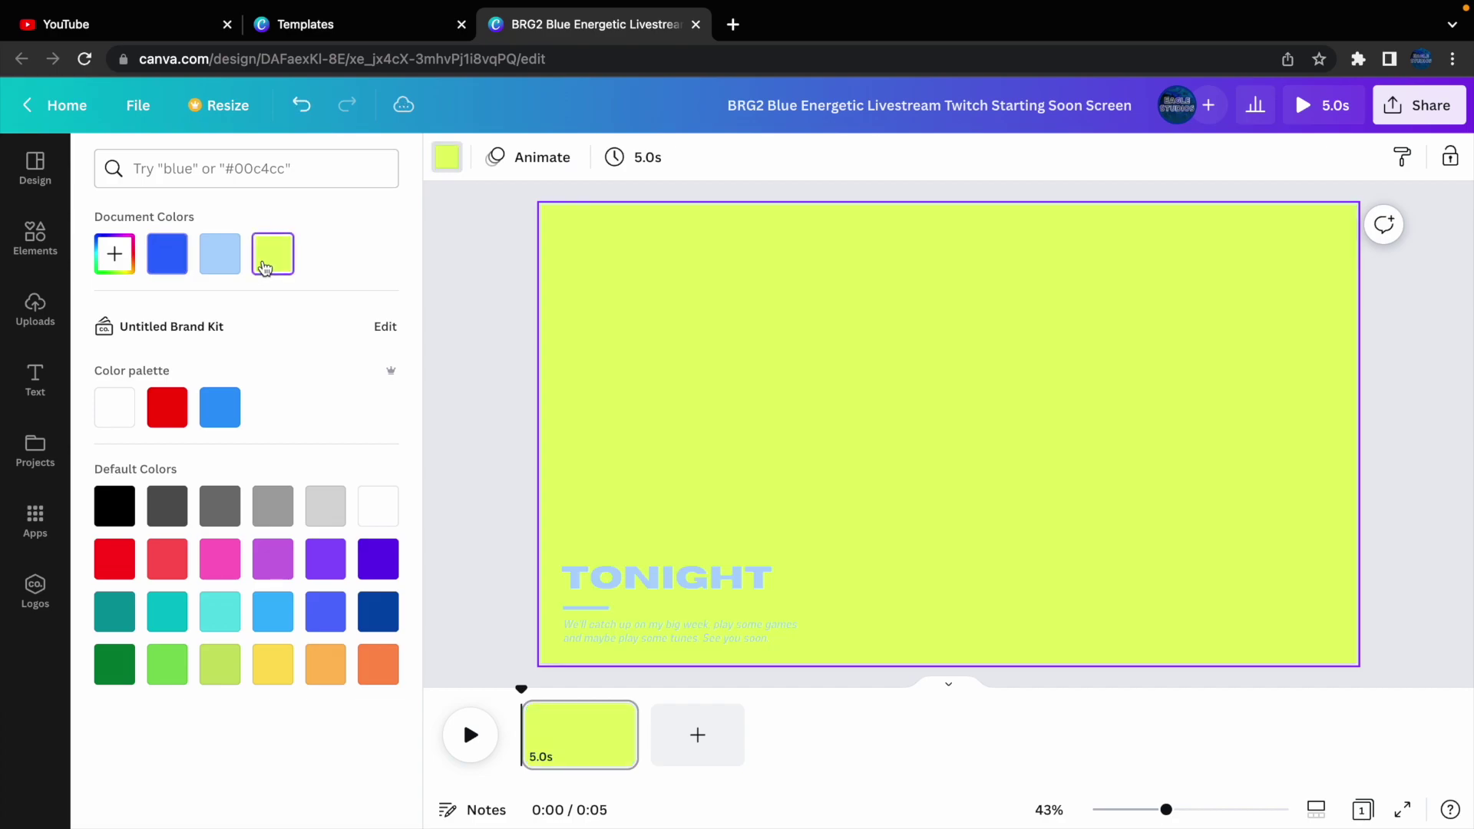
{"action": "left_click", "coordinate": [225, 268]}
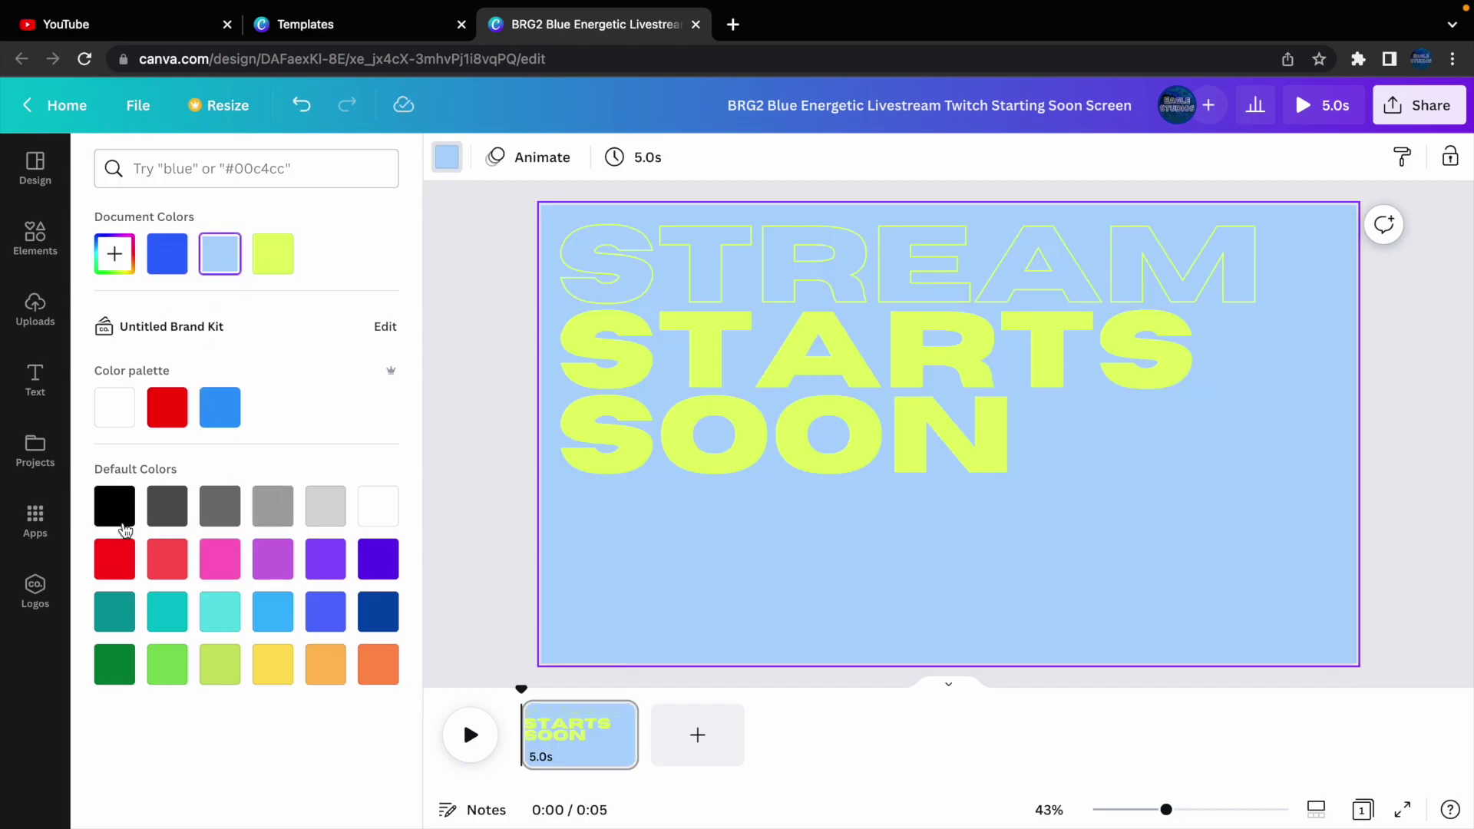
{"action": "left_click", "coordinate": [116, 522]}
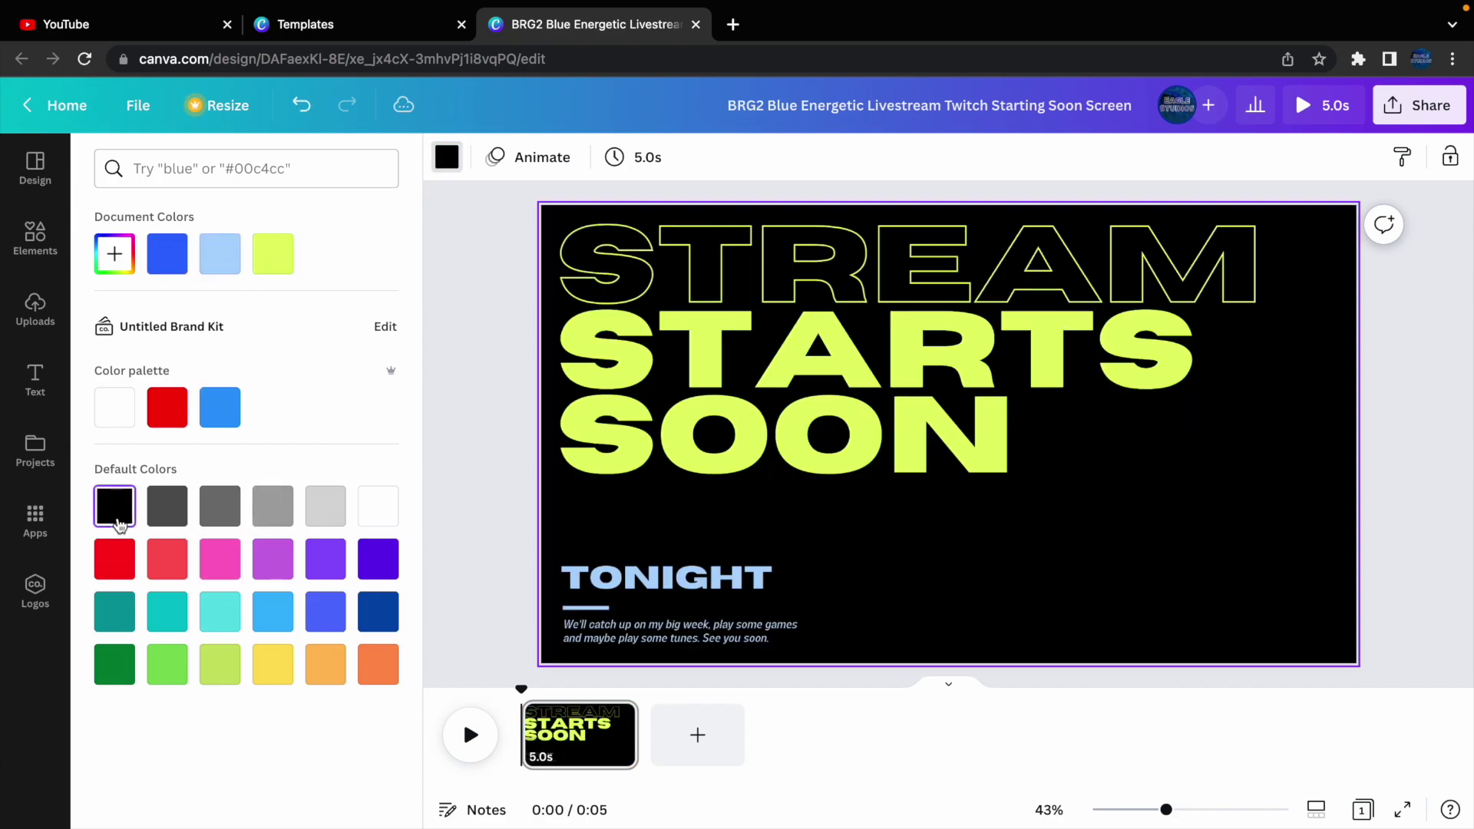
Turn the STREAM outline and the STARTS SOON text blue.
{"action": "left_click", "coordinate": [647, 286]}
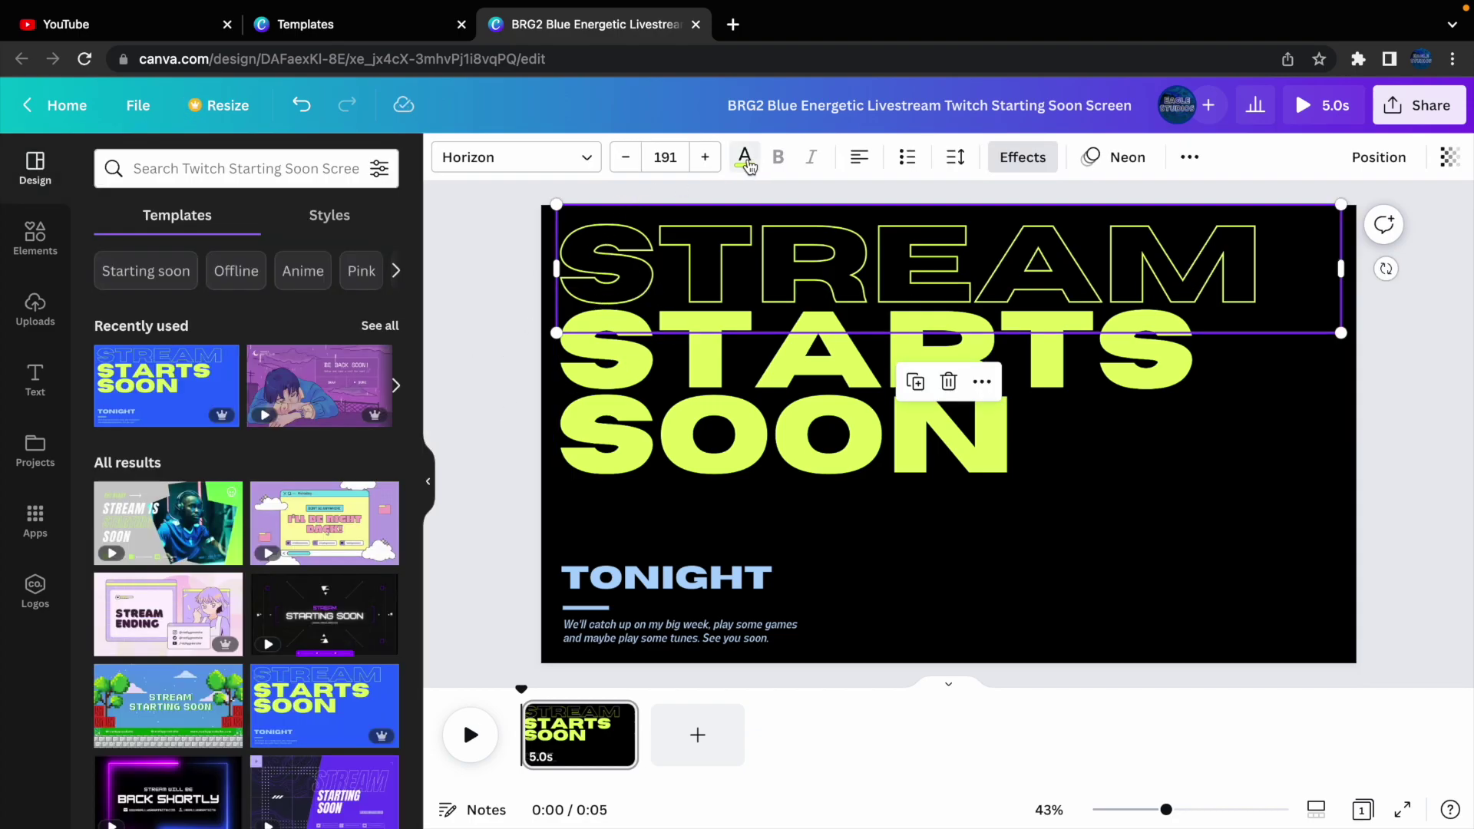
{"action": "left_click", "coordinate": [745, 159]}
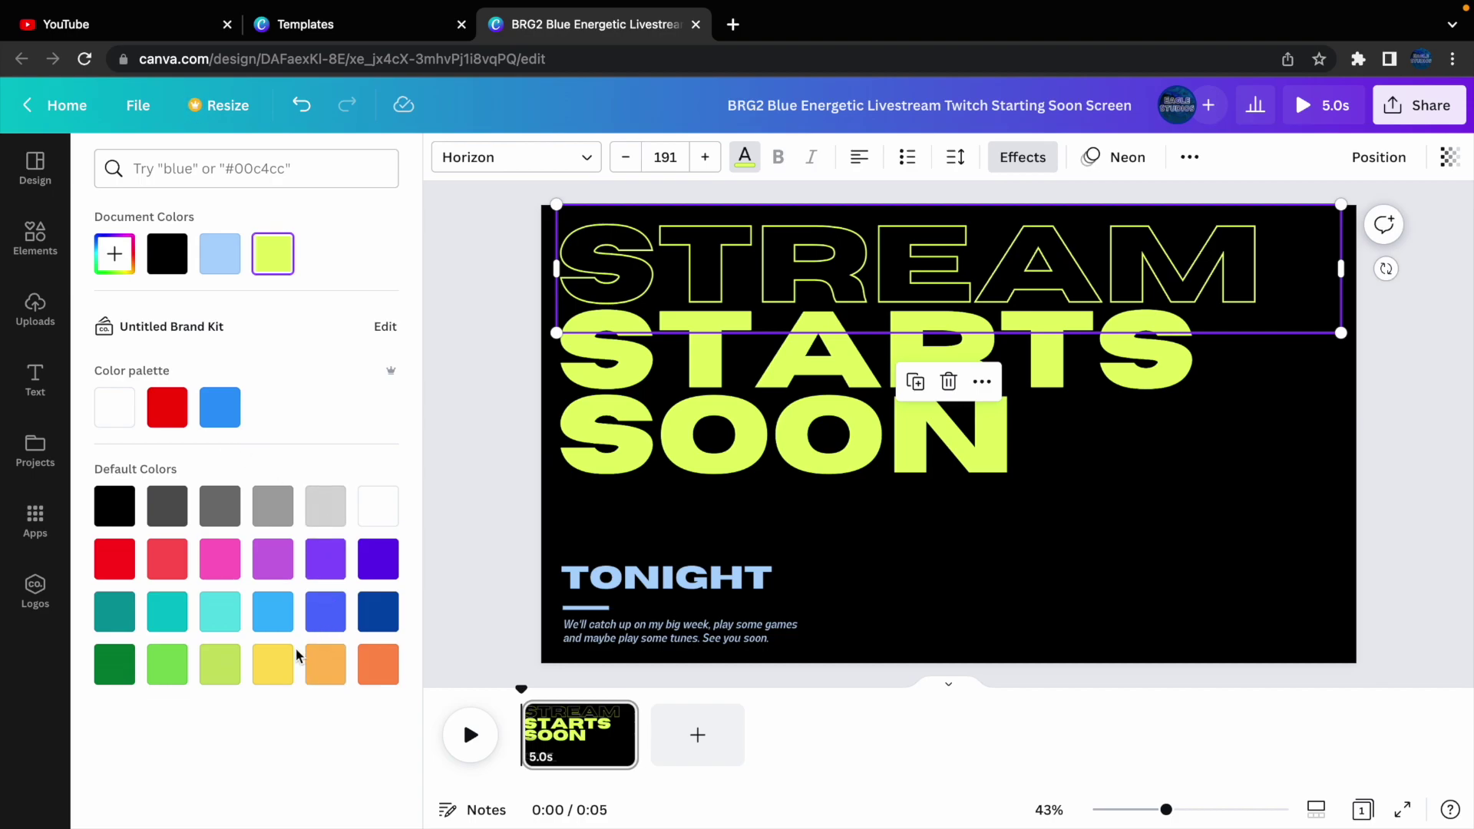
{"action": "left_click", "coordinate": [327, 625]}
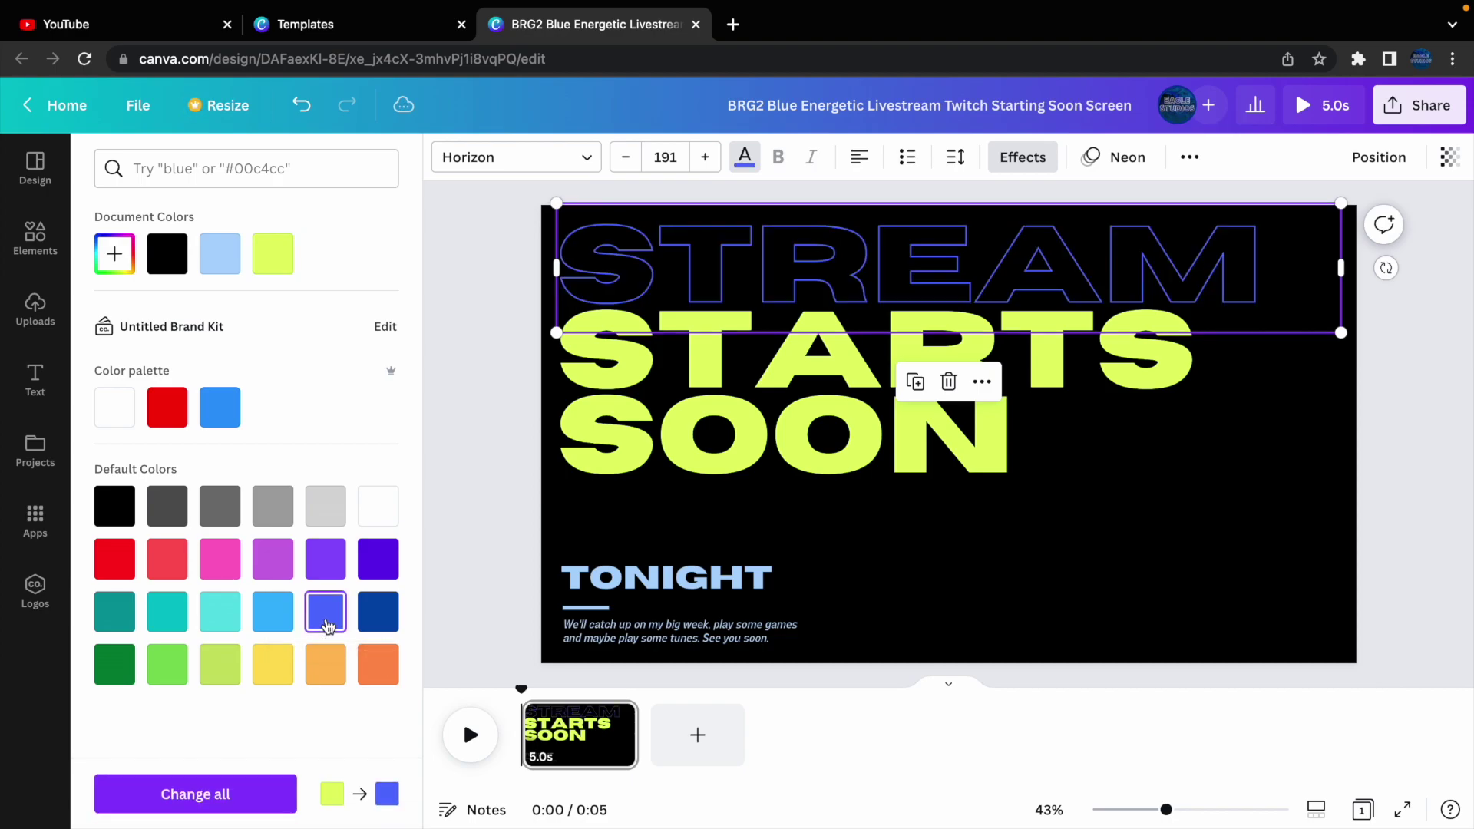
{"action": "left_click", "coordinate": [667, 354]}
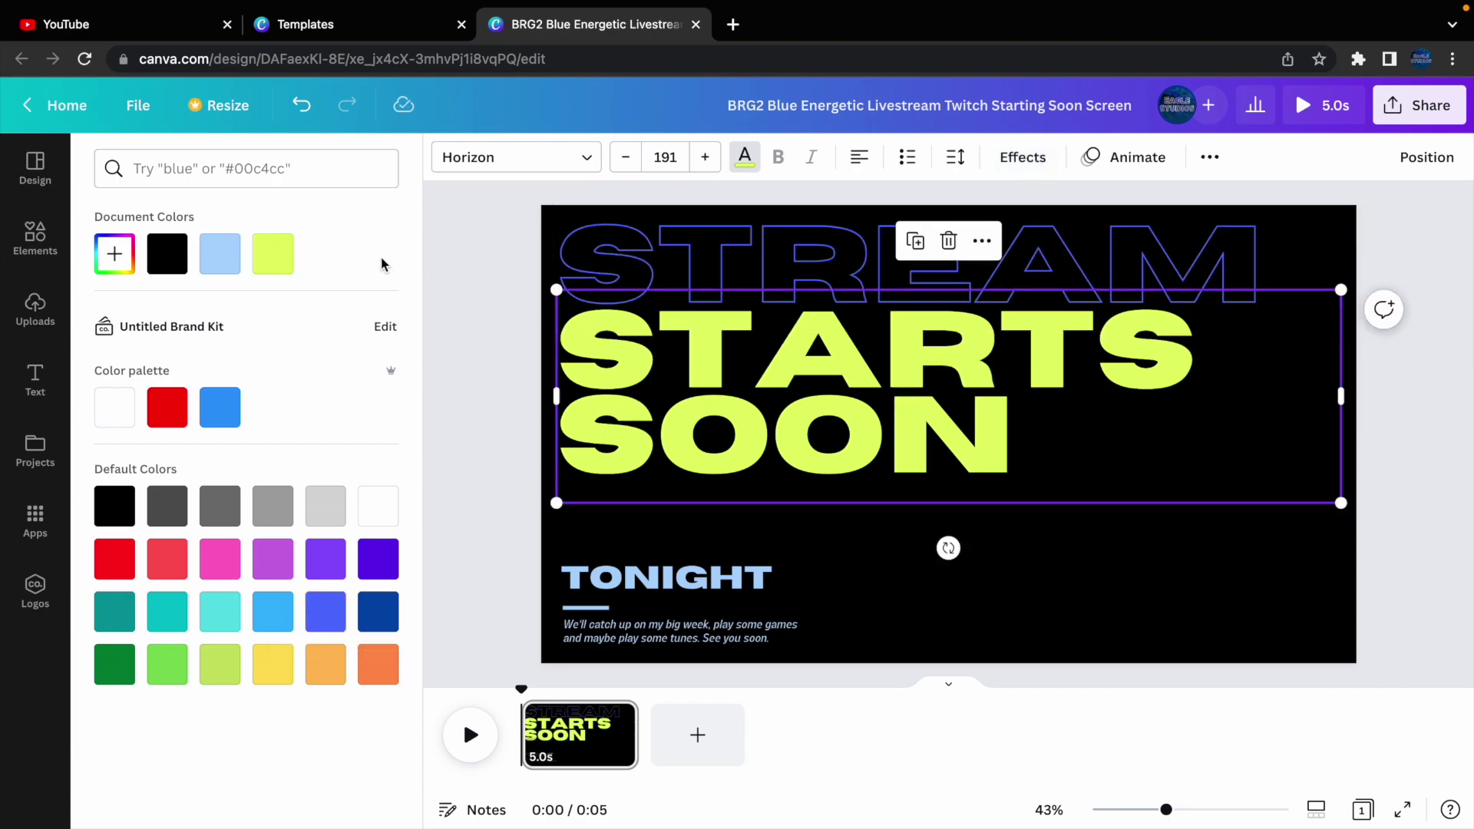
{"action": "left_click", "coordinate": [327, 611]}
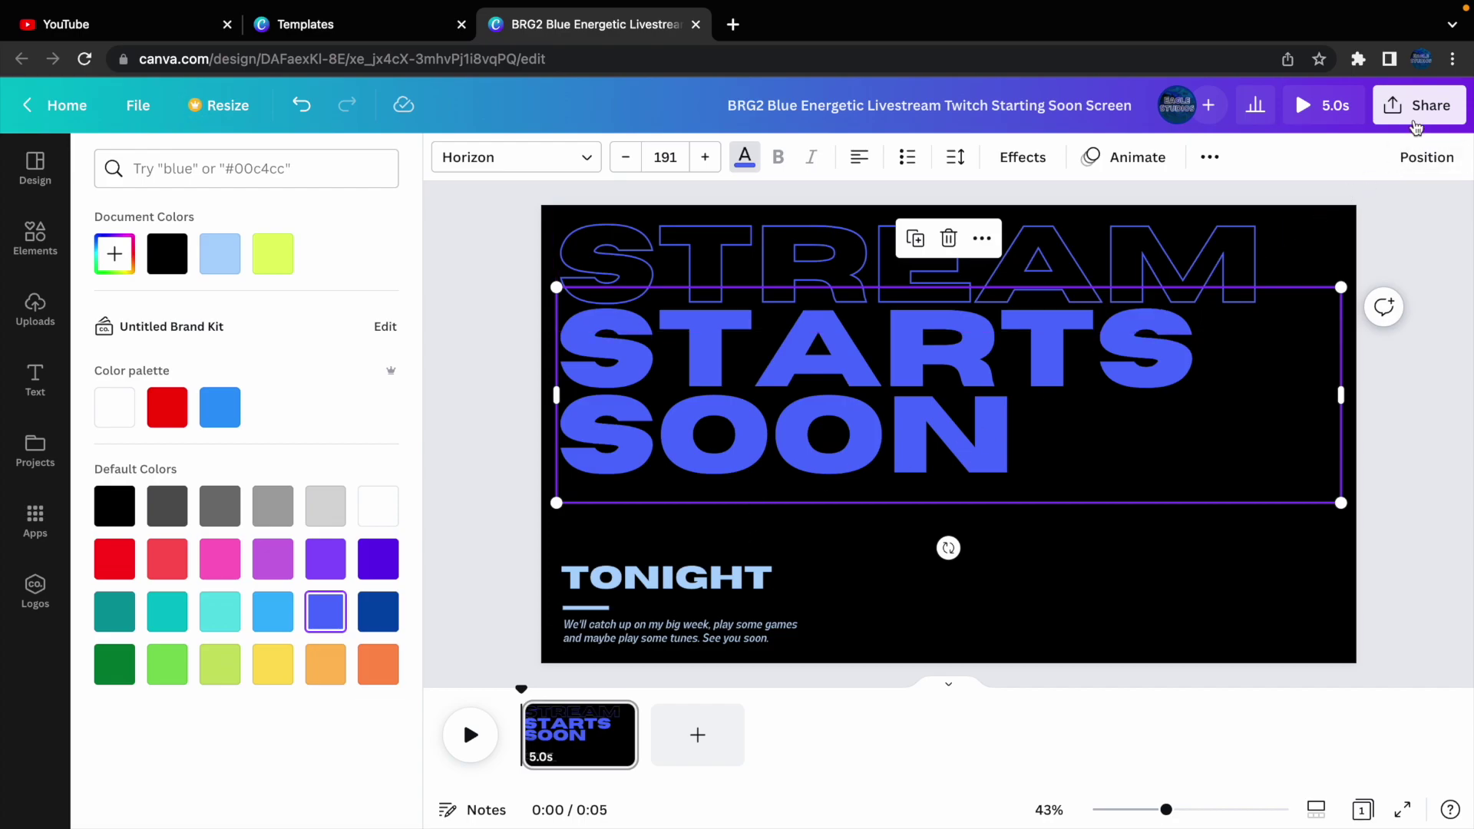
Check MP4 download quality at 4K, set it back to 1080p, then play the animation preview.
{"action": "left_click", "coordinate": [1418, 105]}
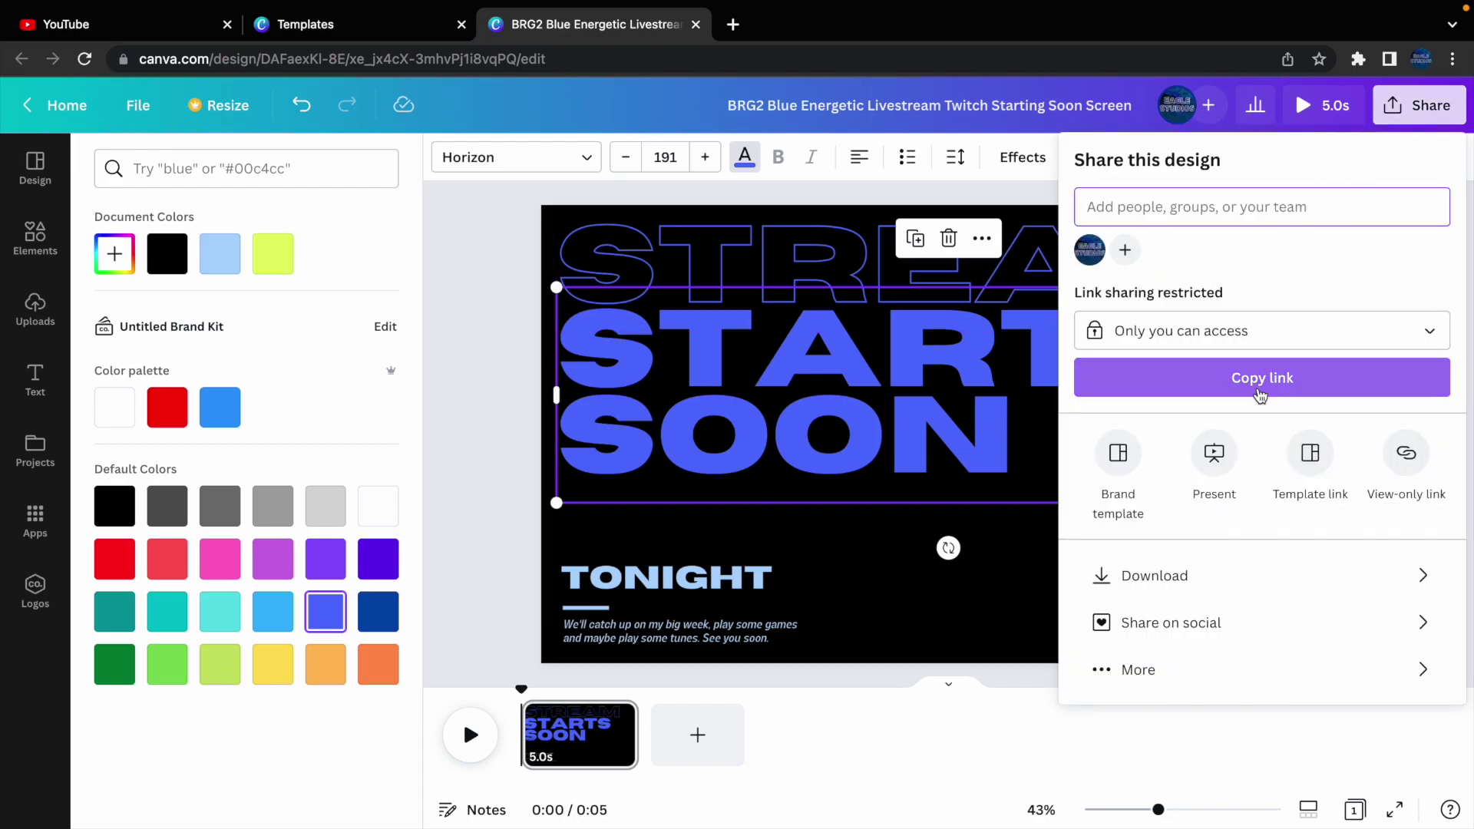
{"action": "left_click", "coordinate": [1178, 586]}
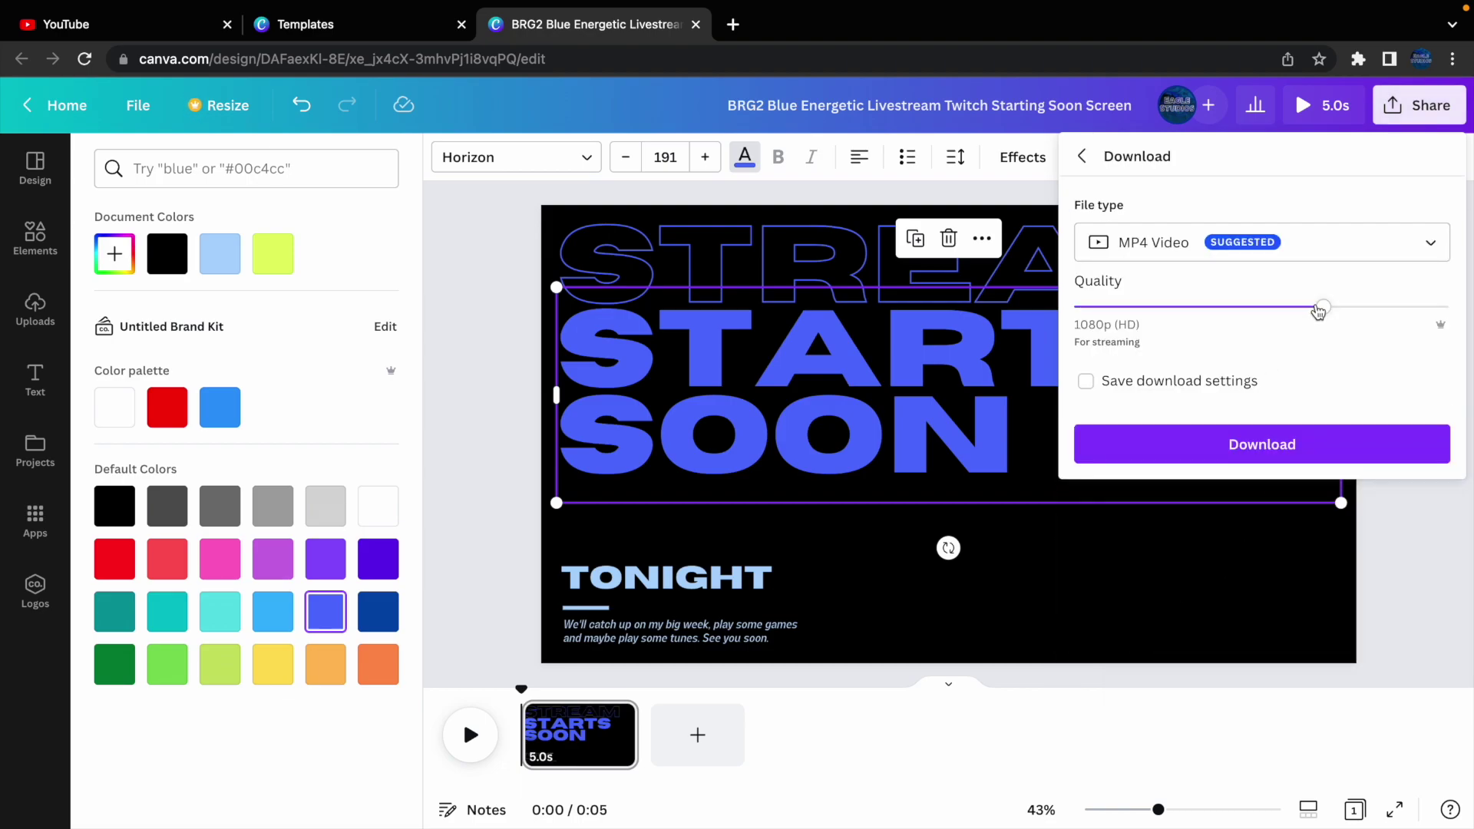
{"action": "left_click_drag", "start_coordinate": [1379, 310], "coordinate": [1466, 299]}
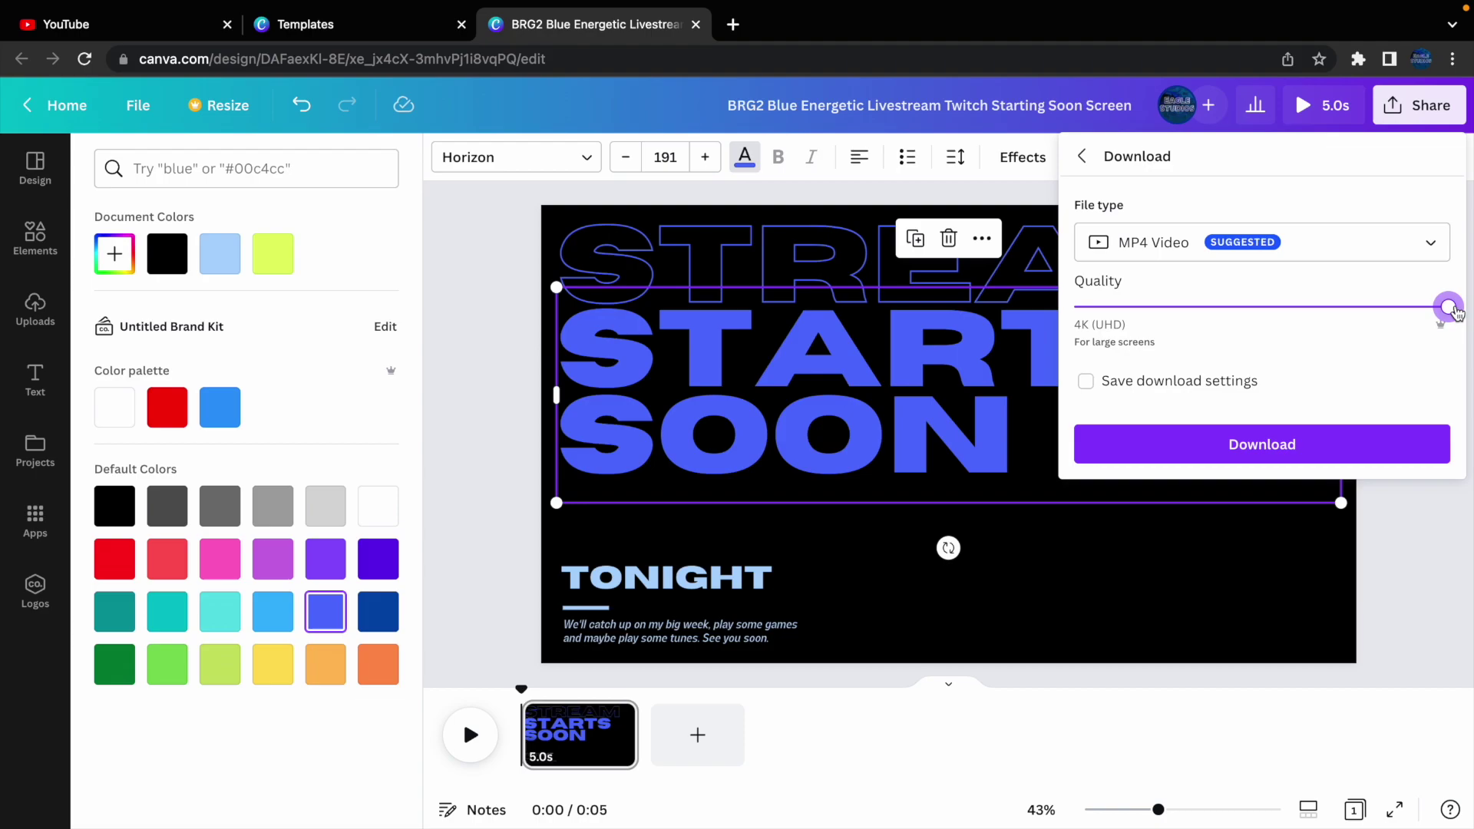
{"action": "left_click", "coordinate": [1387, 308]}
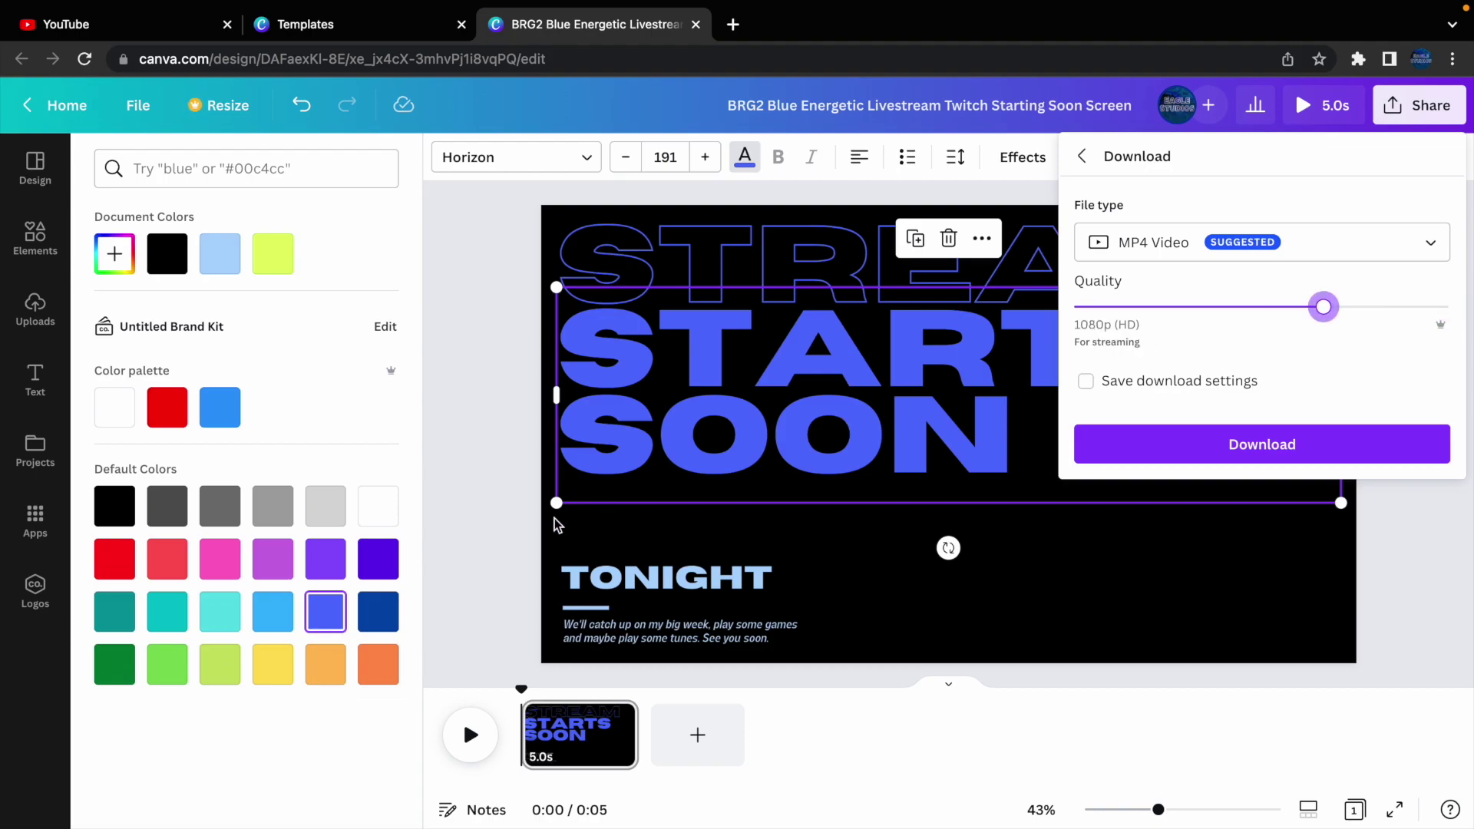
{"action": "left_click", "coordinate": [521, 535]}
{"action": "left_click", "coordinate": [470, 734]}
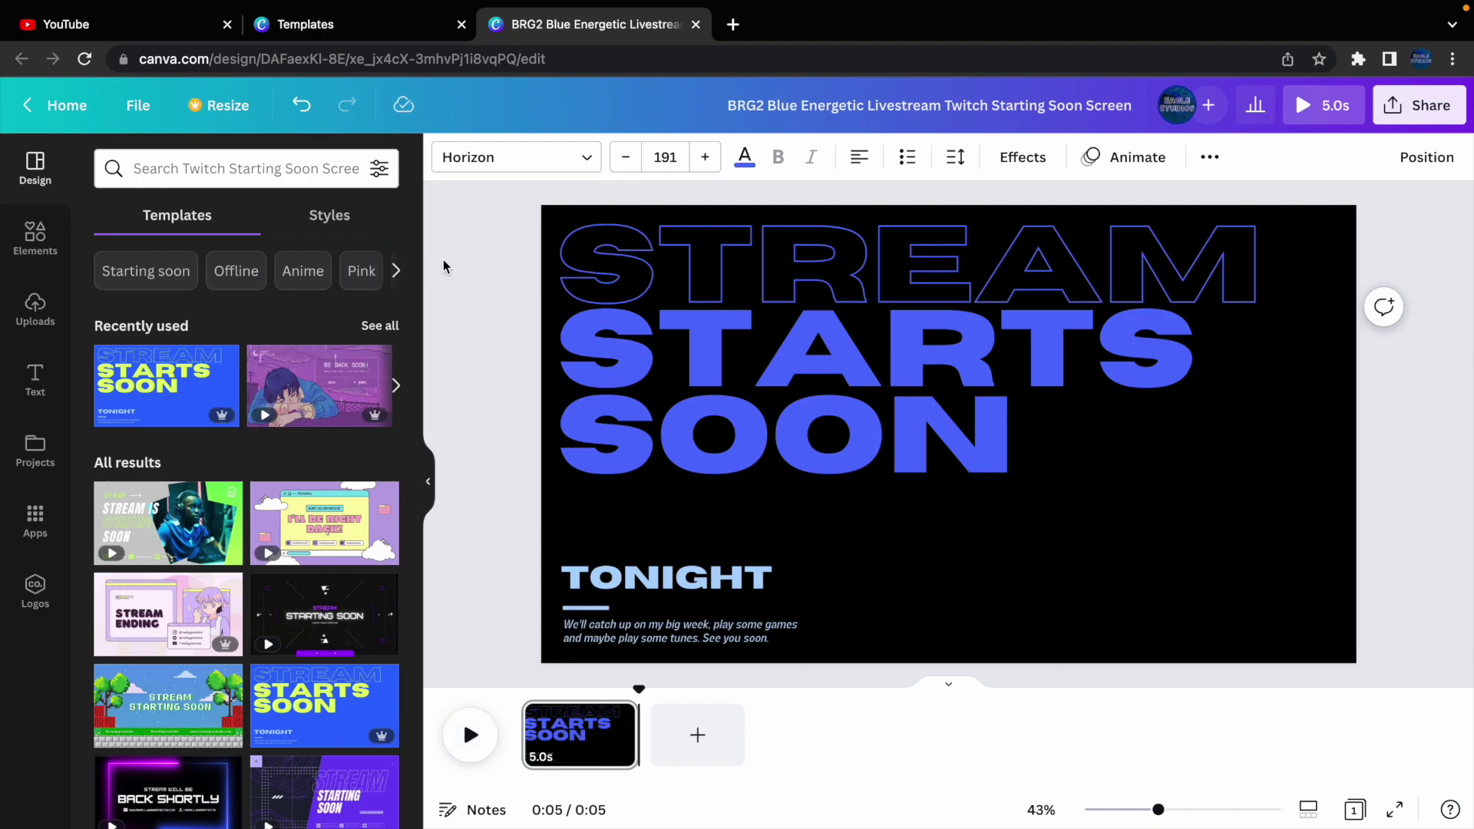
Close the Stream Starts Soon design and its template preview, then return to Canva home for a Twitch Banner.
{"action": "left_click", "coordinate": [695, 25]}
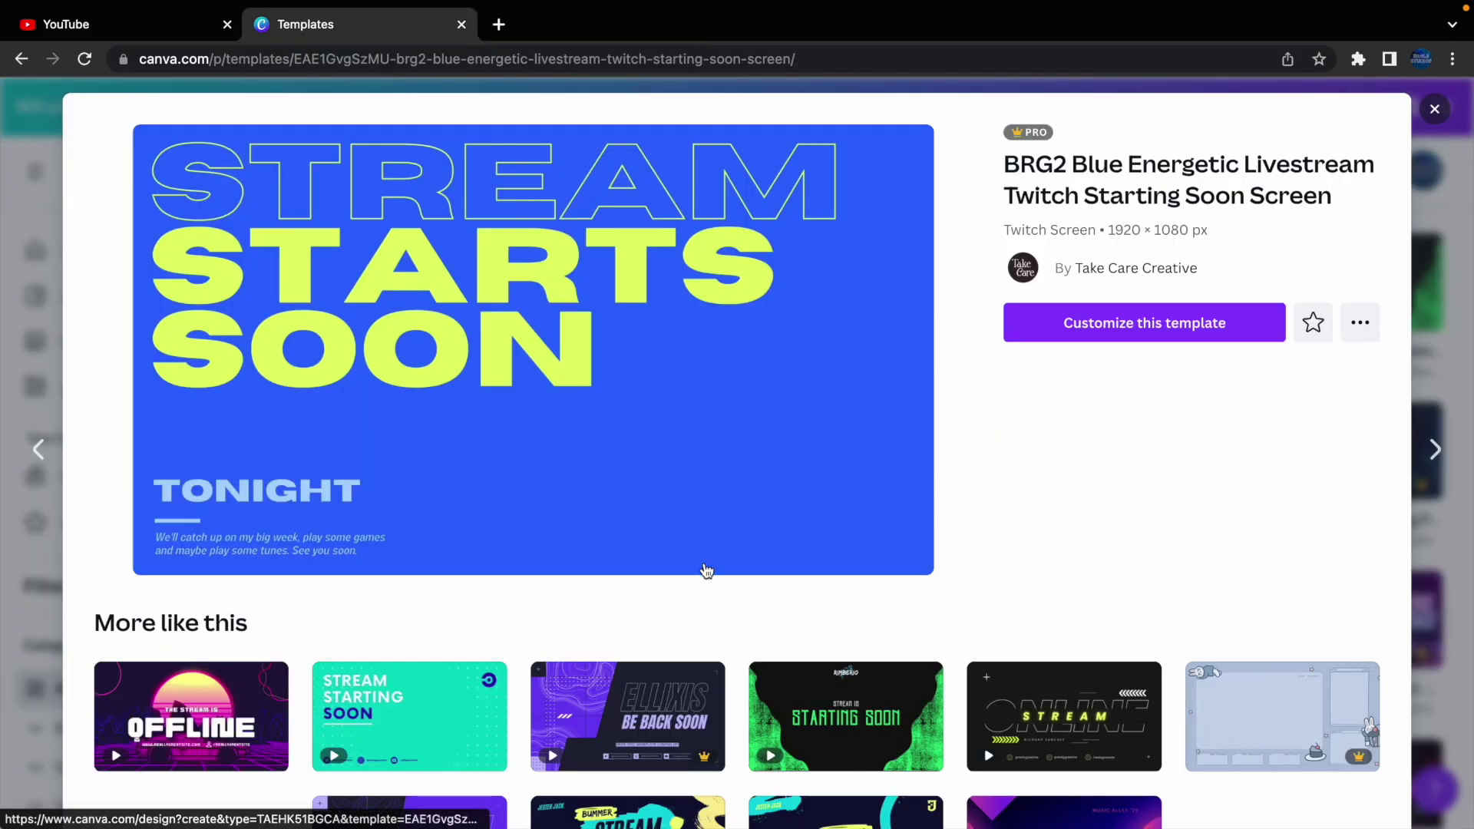
{"action": "scroll", "coordinate": [987, 491], "scroll_direction": "down", "scroll_amount": 2}
{"action": "left_click", "coordinate": [1436, 112]}
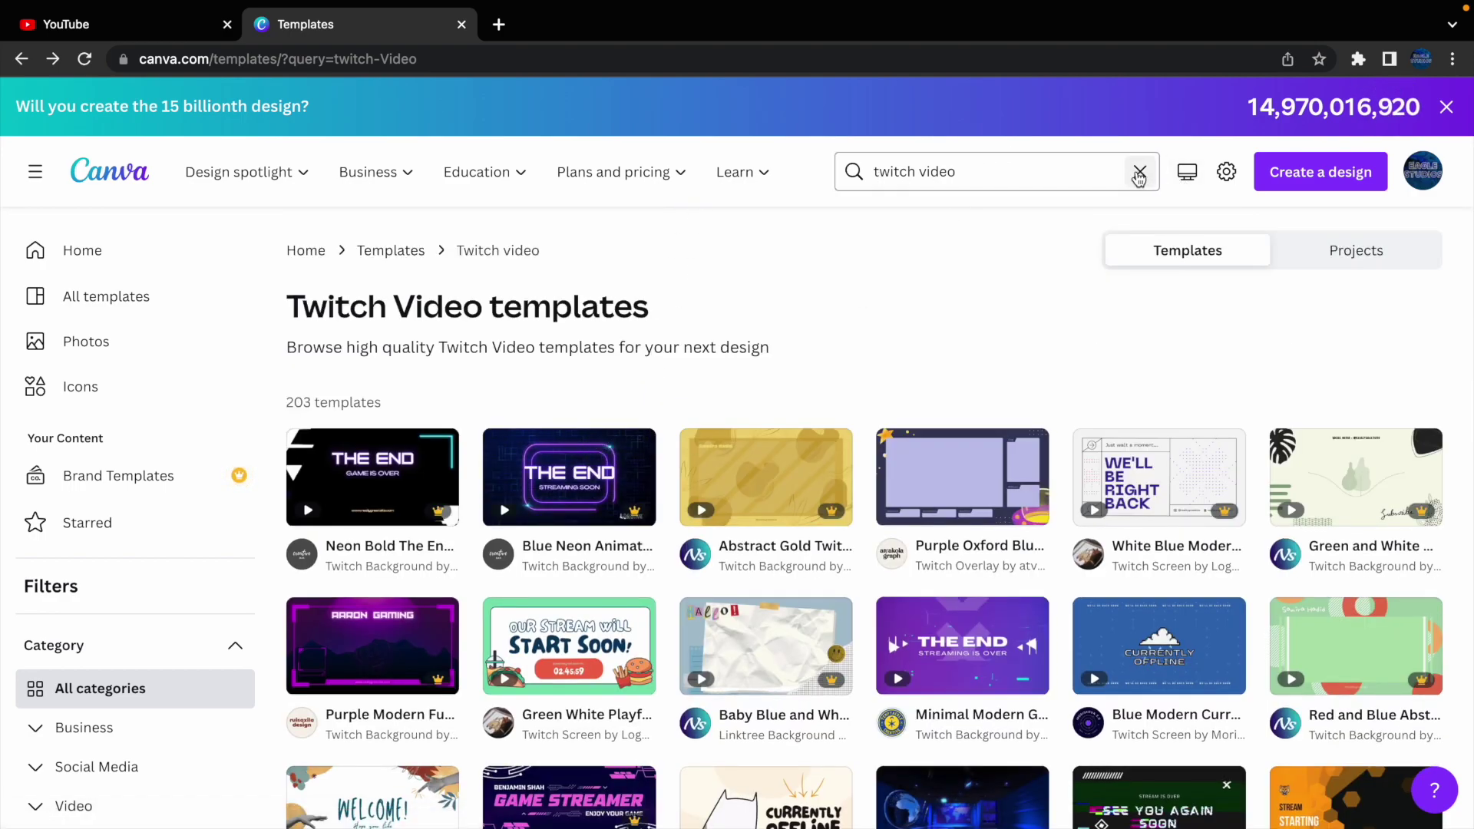
{"action": "left_click", "coordinate": [119, 176]}
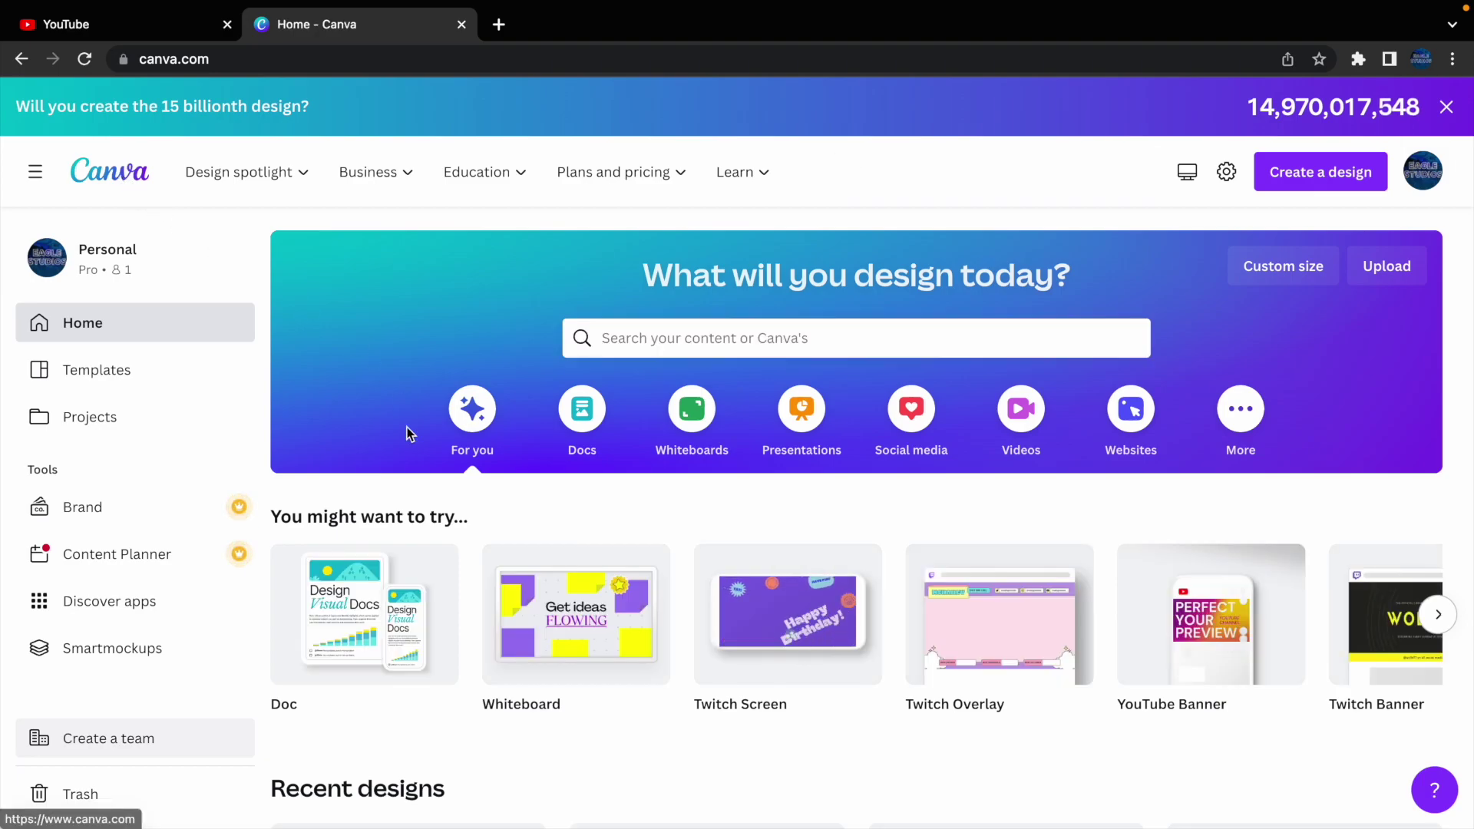
{"action": "scroll", "coordinate": [407, 430], "scroll_direction": "down", "scroll_amount": 1}
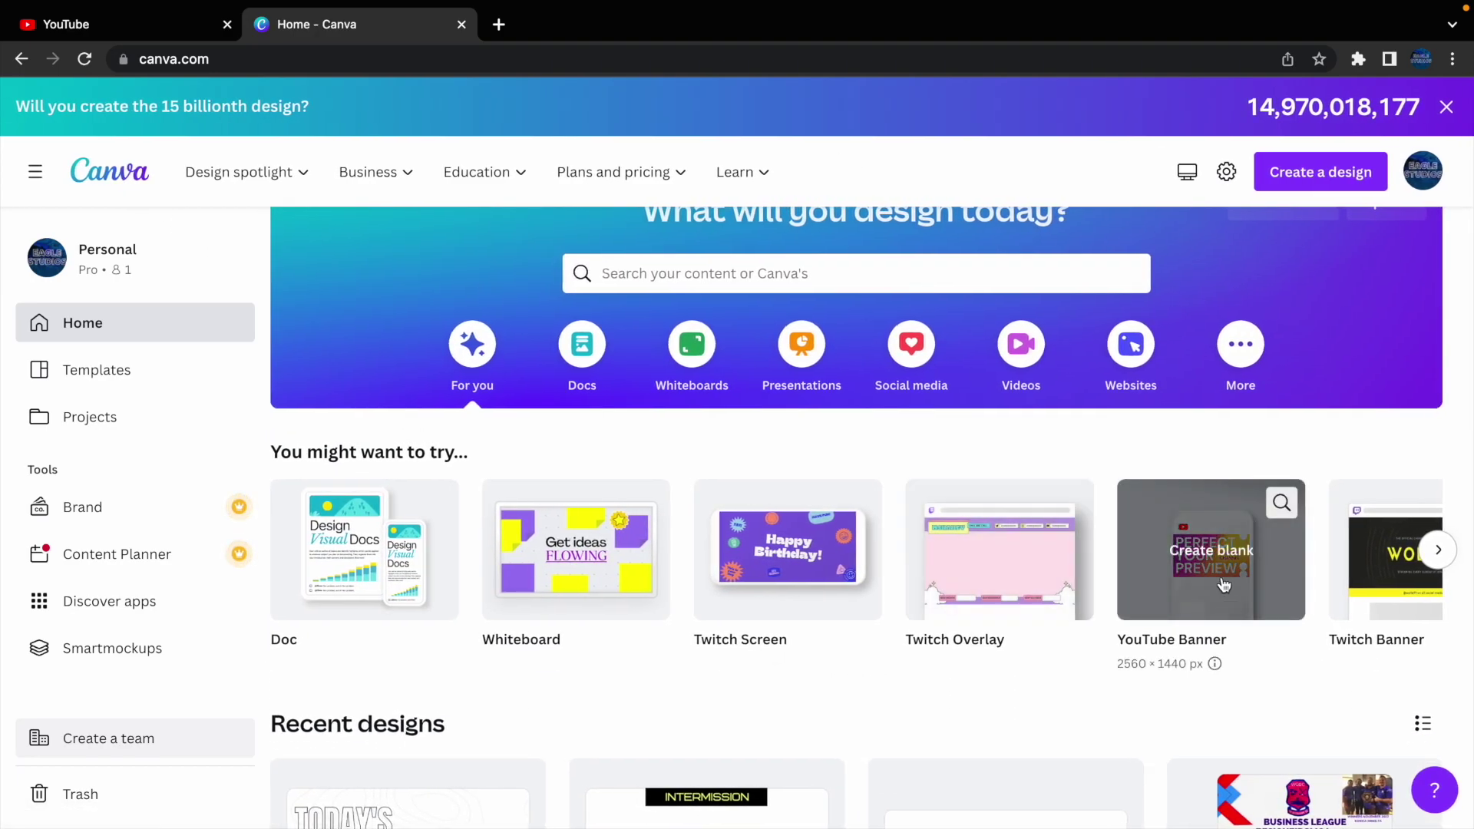
{"action": "scroll", "coordinate": [1182, 583], "scroll_direction": "right", "scroll_amount": 5}
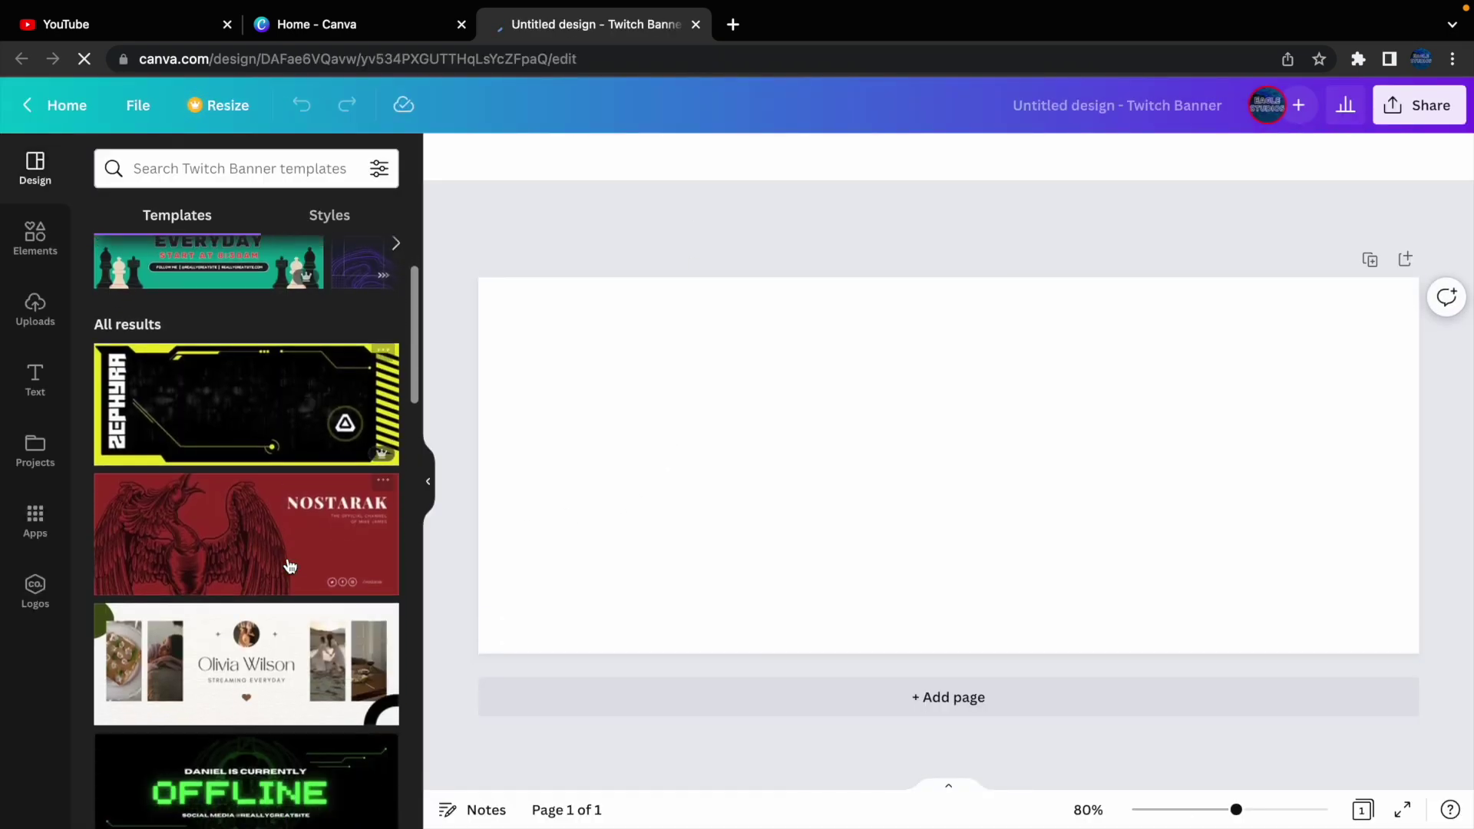
Scroll through the design templates list, then close the Untitled Twitch Banner design.
{"action": "scroll", "coordinate": [290, 566], "scroll_direction": "down", "scroll_amount": 2}
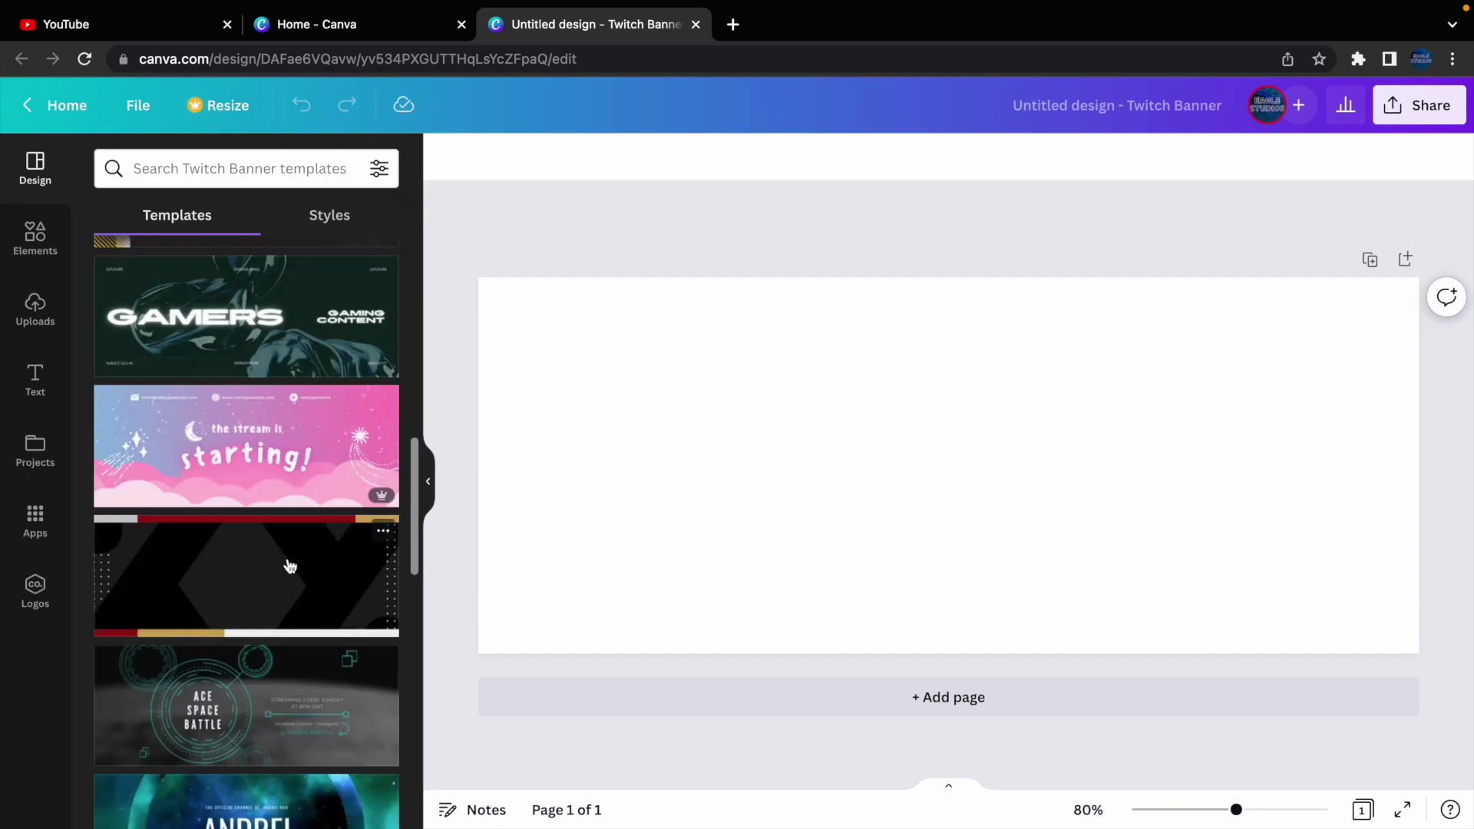
{"action": "scroll", "coordinate": [290, 529], "scroll_direction": "down", "scroll_amount": 8}
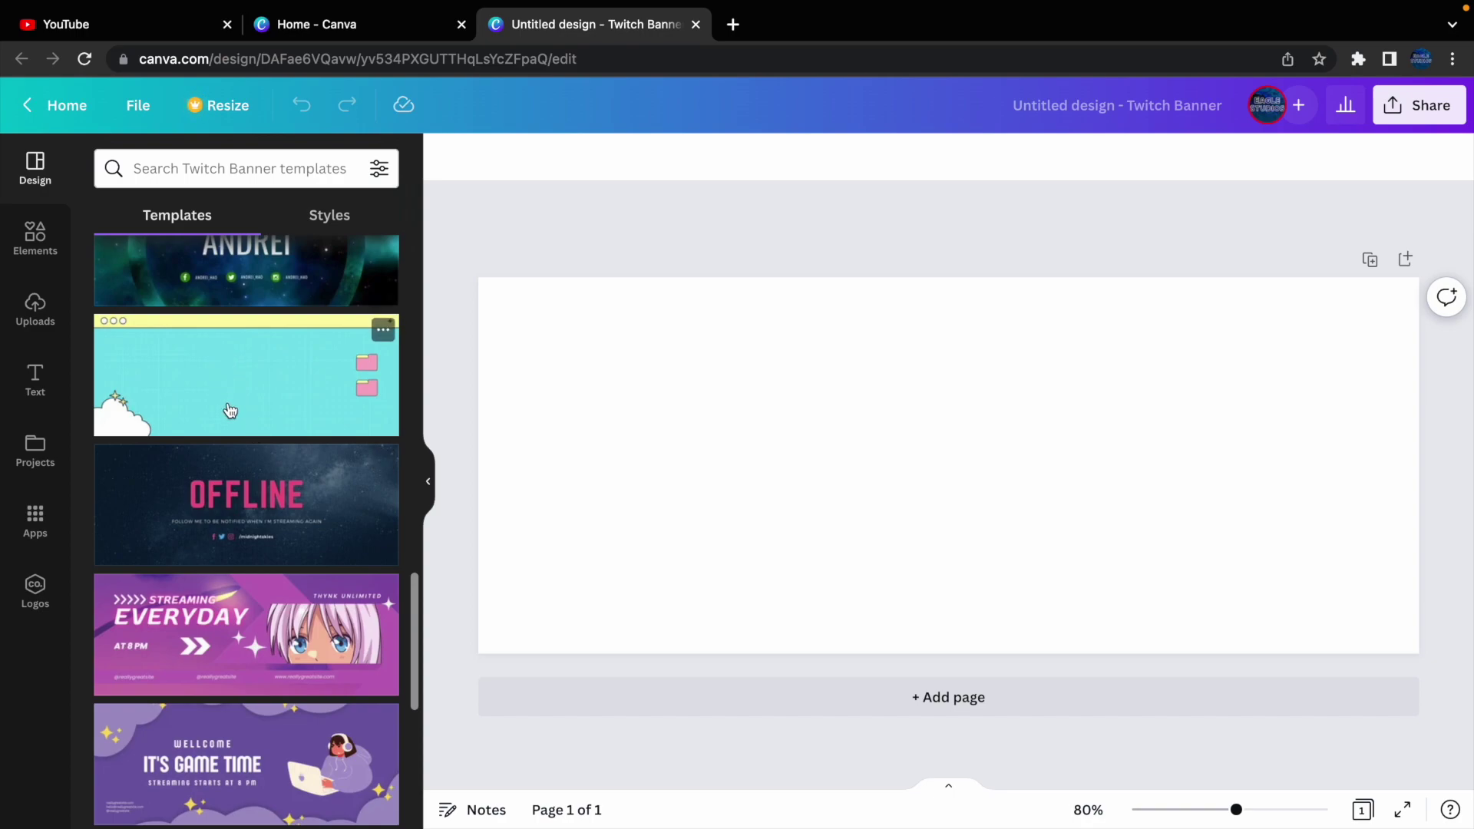
{"action": "scroll", "coordinate": [234, 430], "scroll_direction": "down", "scroll_amount": 4}
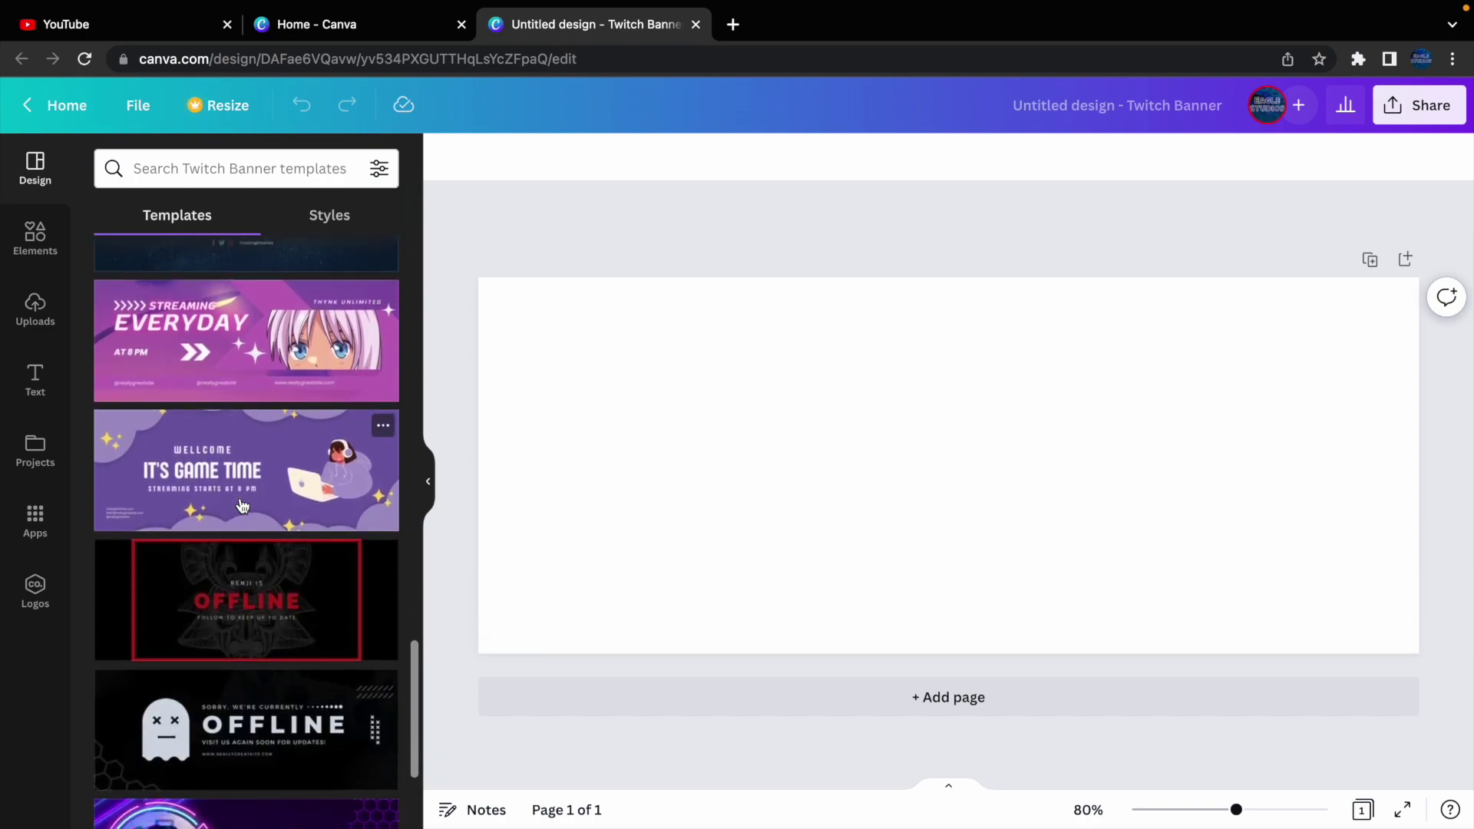
{"action": "scroll", "coordinate": [241, 505], "scroll_direction": "down", "scroll_amount": 6}
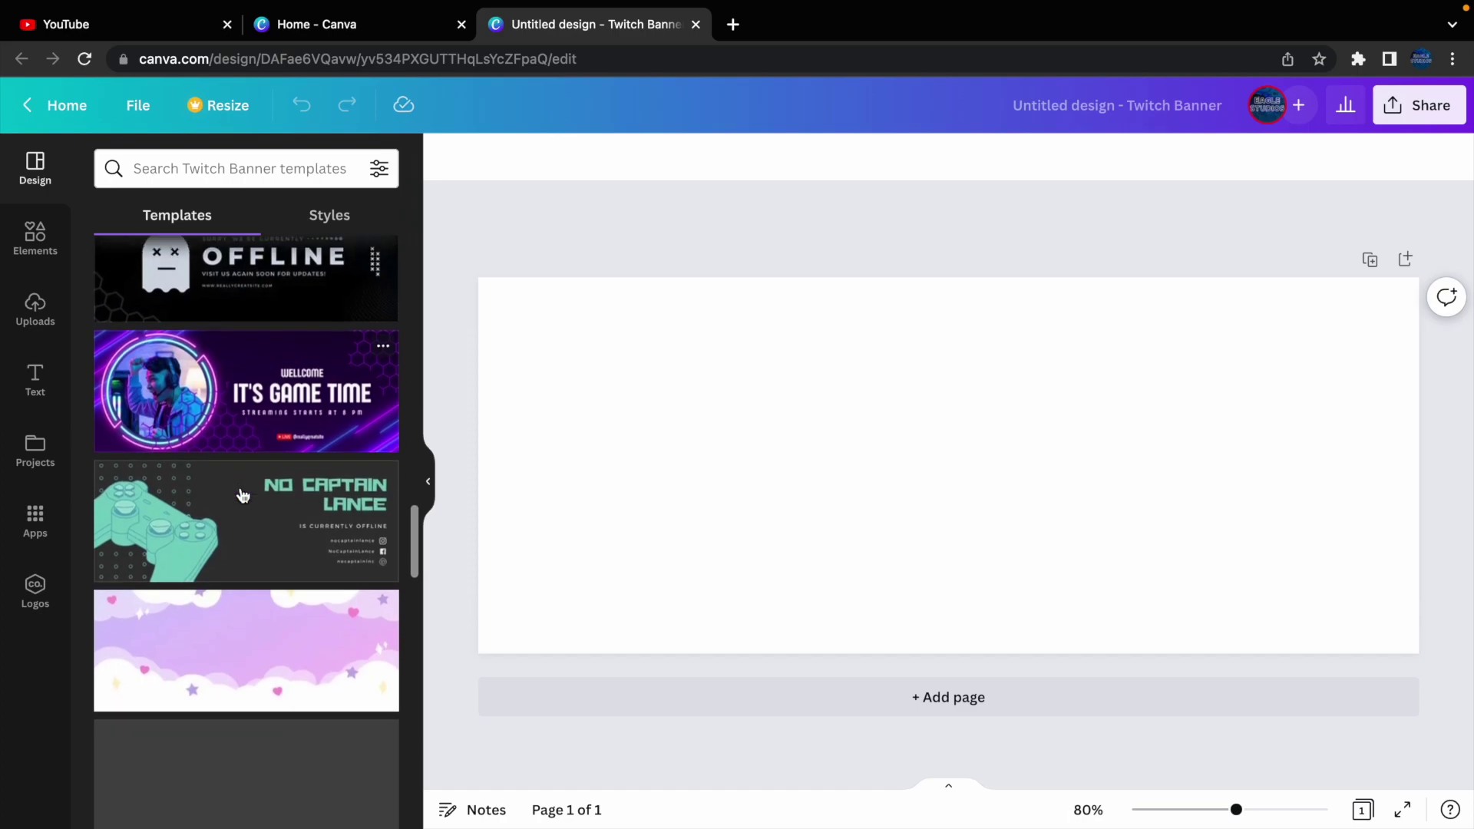
{"action": "scroll", "coordinate": [242, 495], "scroll_direction": "down", "scroll_amount": 4}
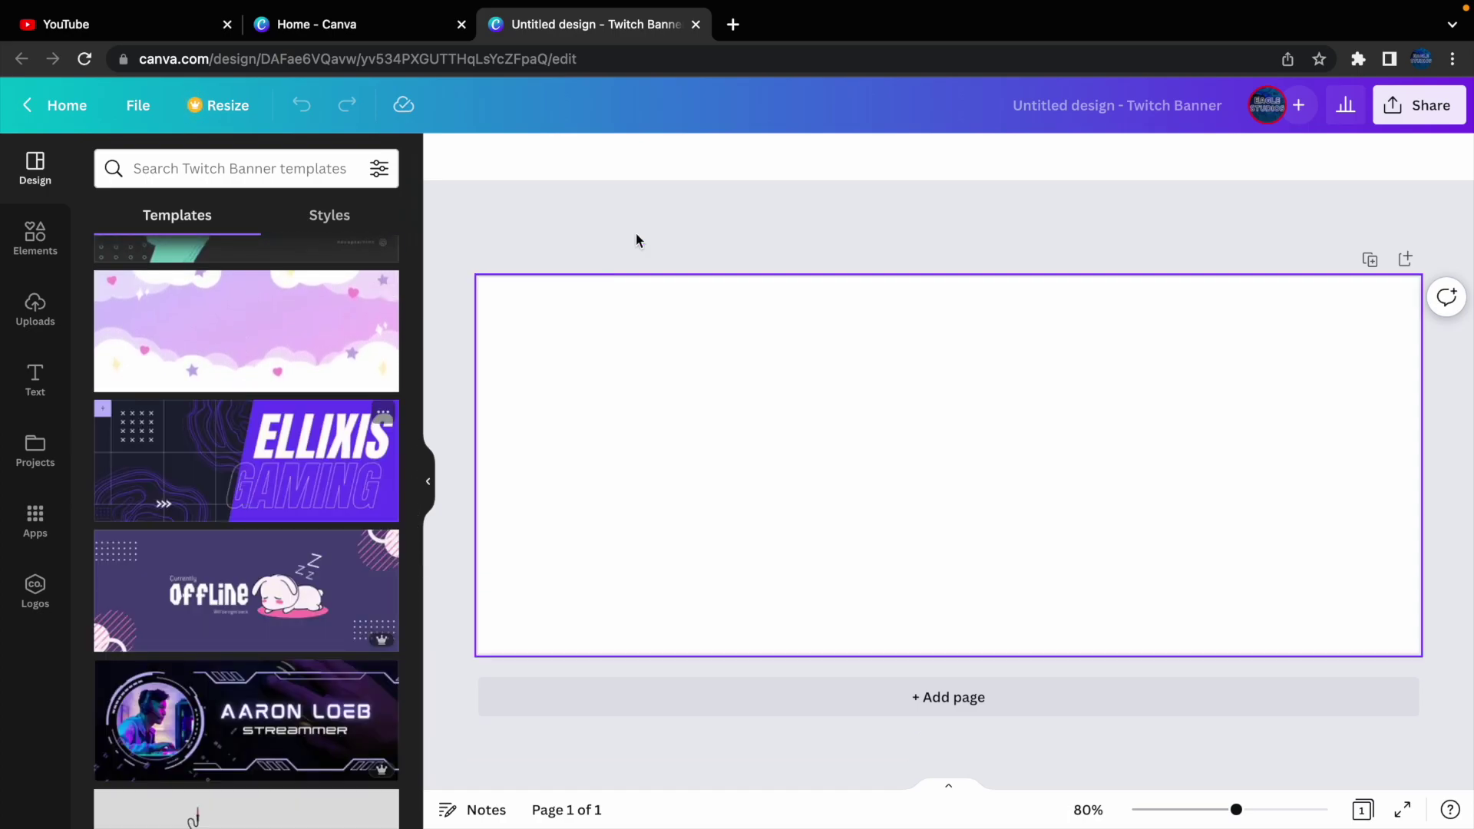
{"action": "left_click", "coordinate": [695, 24]}
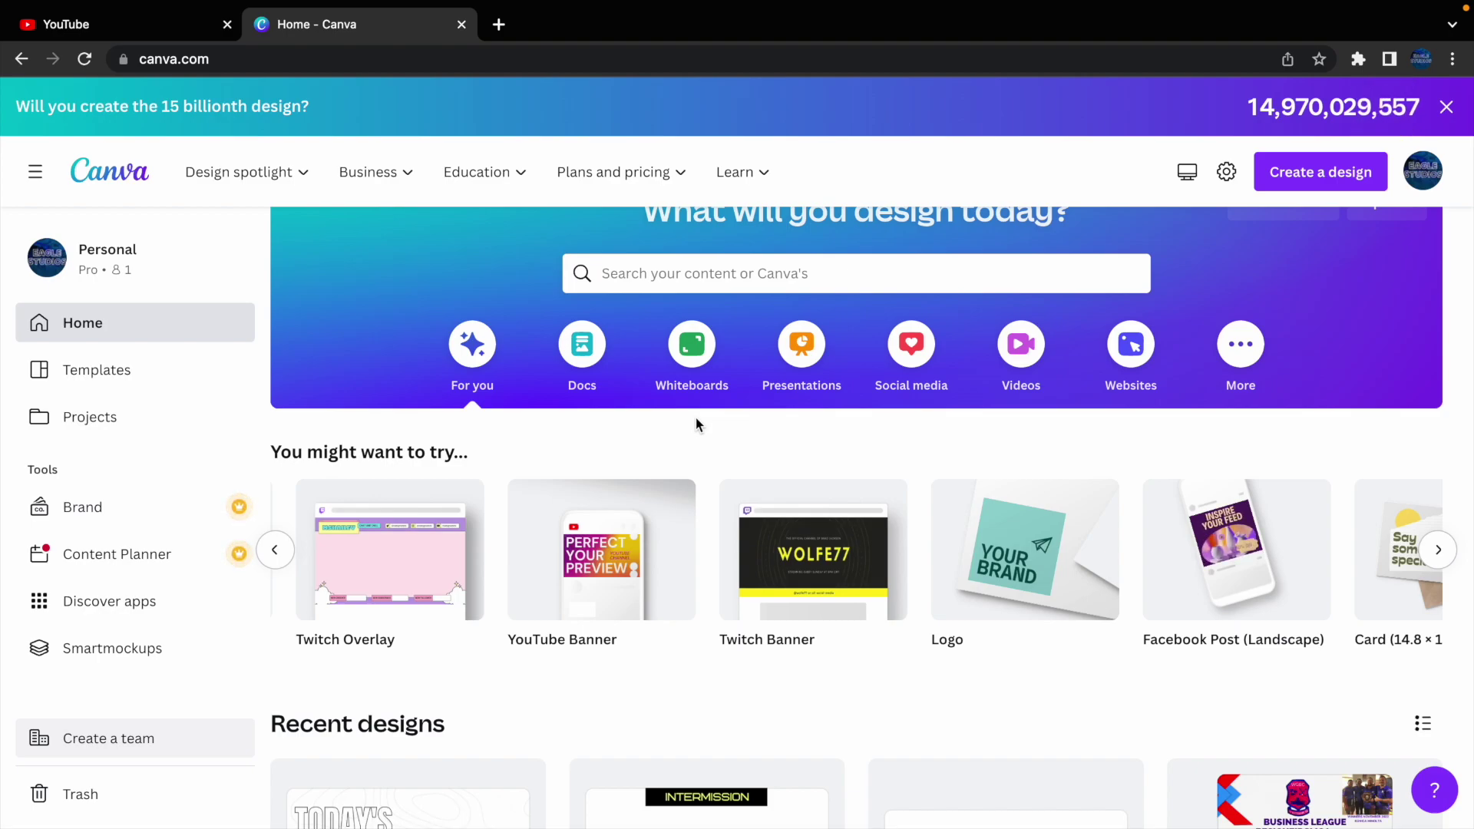
{"action": "mouse_move", "coordinate": [983, 599]}
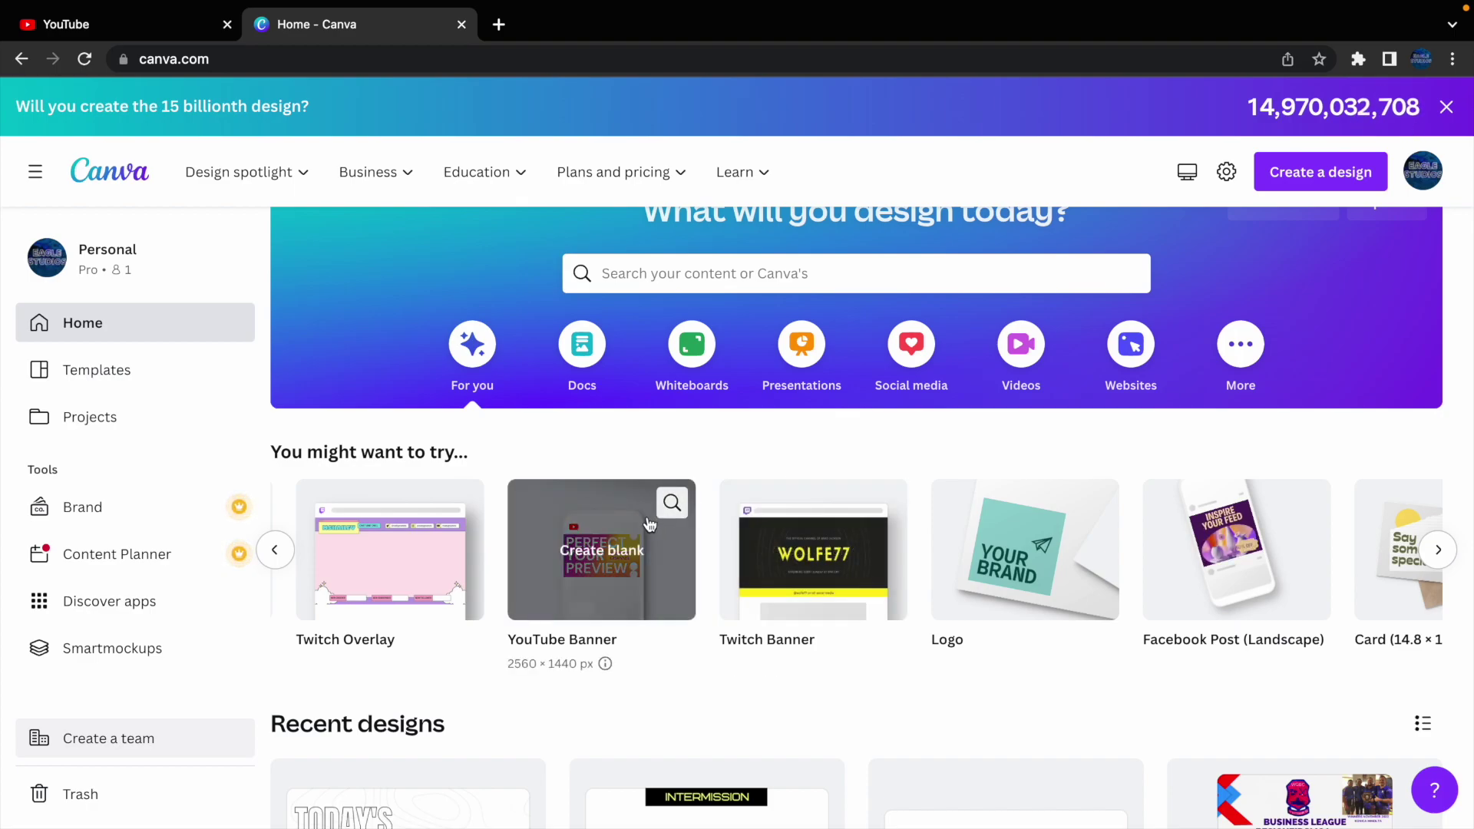
{"action": "mouse_move", "coordinate": [719, 643]}
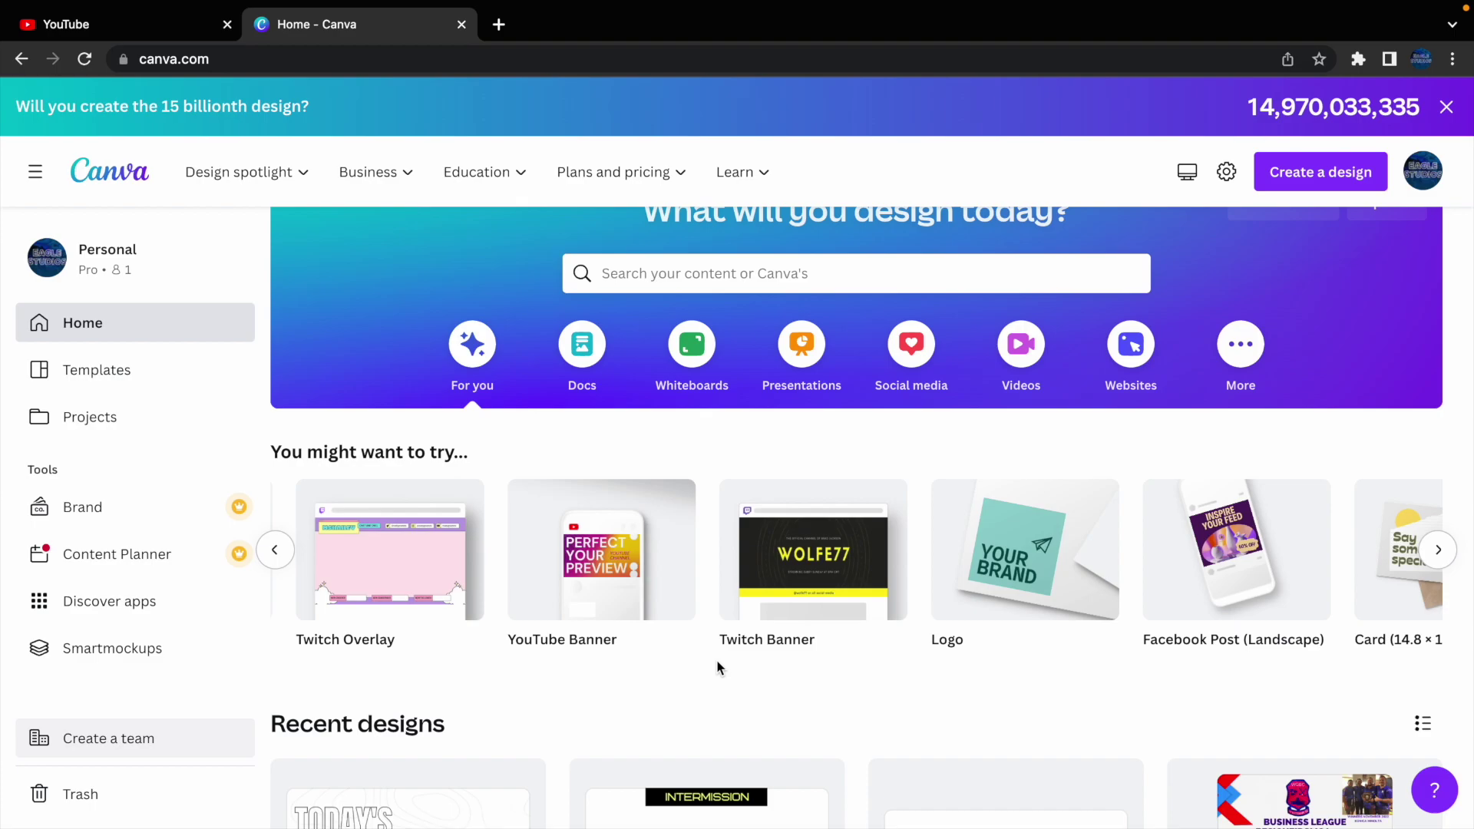